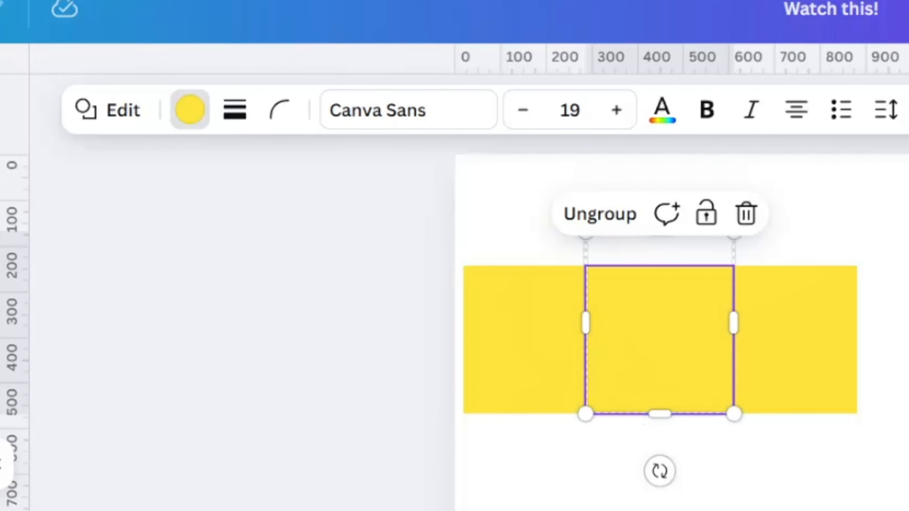
Fill the third square with the brand palette's royal blue and align all three squares so that they stack on one another
{"action": "left_click", "coordinate": [205, 465]}
{"action": "left_click", "coordinate": [761, 361]}
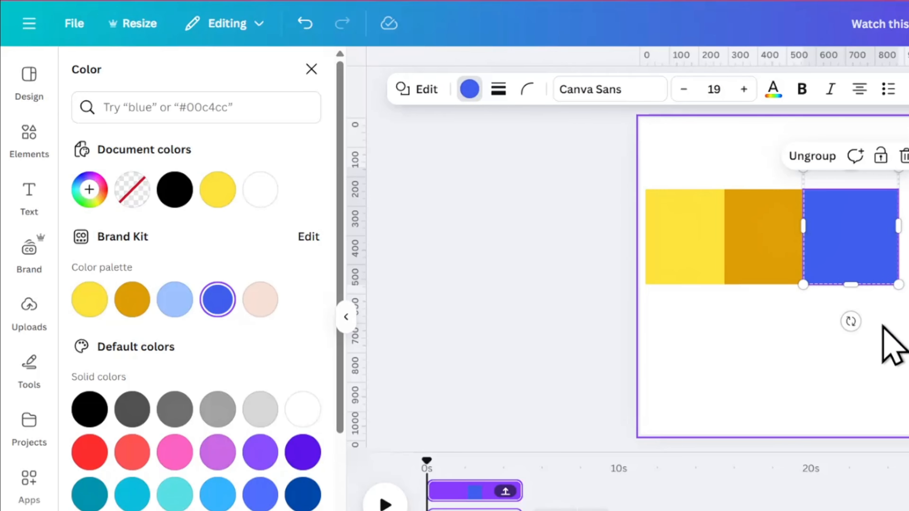
{"action": "left_click_drag", "start_coordinate": [881, 326], "coordinate": [640, 231]}
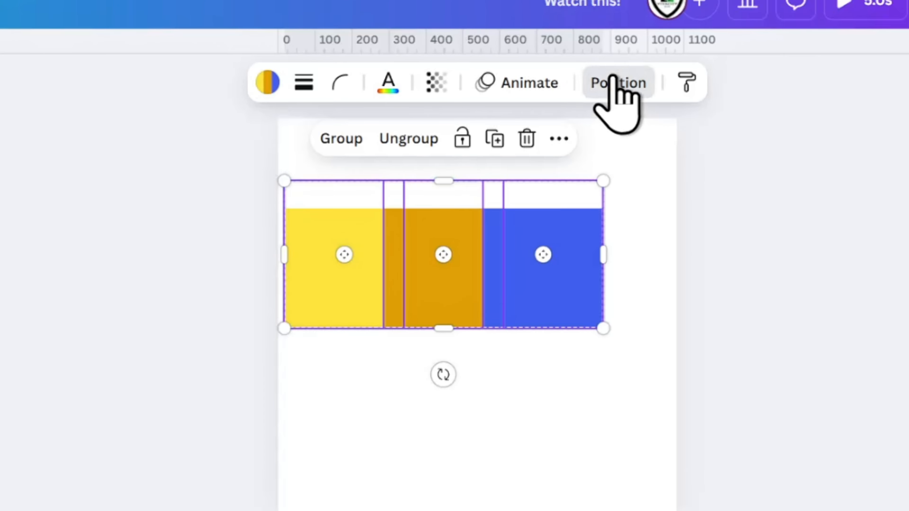
{"action": "left_click", "coordinate": [618, 82]}
{"action": "left_click", "coordinate": [361, 320]}
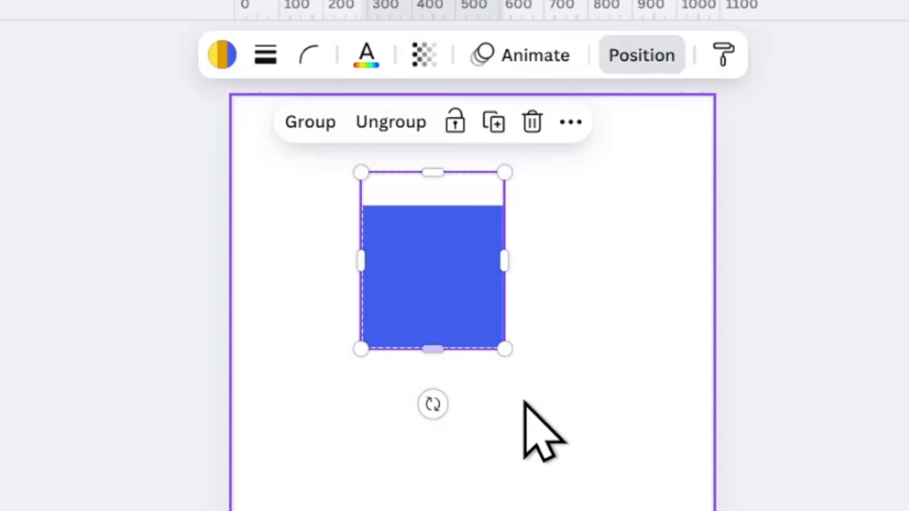
Enlarge the stacked squares well beyond the page and reposition them so that they cover it completely
{"action": "scroll", "coordinate": [524, 401], "scroll_direction": "down", "scroll_amount": 5}
{"action": "left_click_drag", "start_coordinate": [487, 342], "coordinate": [884, 510]}
{"action": "left_click_drag", "start_coordinate": [544, 443], "coordinate": [351, 184]}
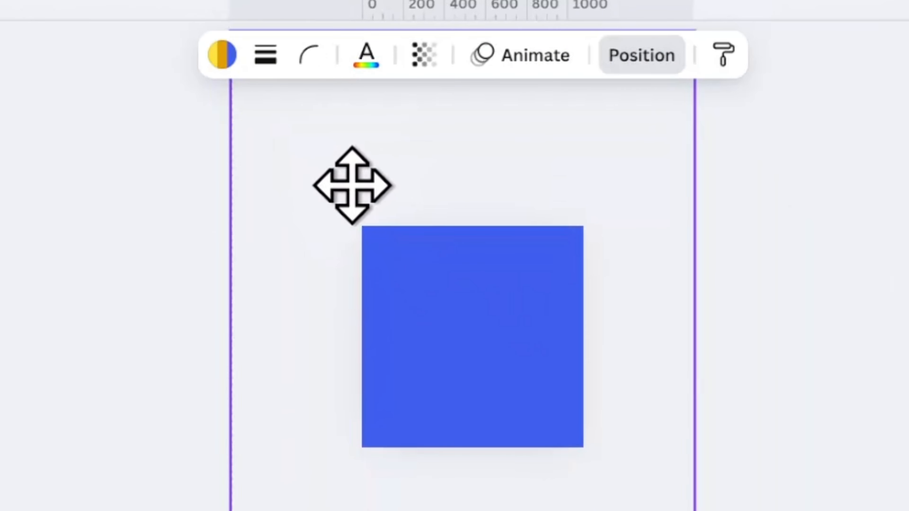
Offset the stacked squares sideways so that blue, orange and yellow appear as three vertical stripes across the page
{"action": "left_click", "coordinate": [736, 302]}
{"action": "left_click_drag", "start_coordinate": [537, 275], "coordinate": [364, 265]}
{"action": "left_click_drag", "start_coordinate": [531, 315], "coordinate": [432, 304]}
{"action": "left_click", "coordinate": [718, 319]}
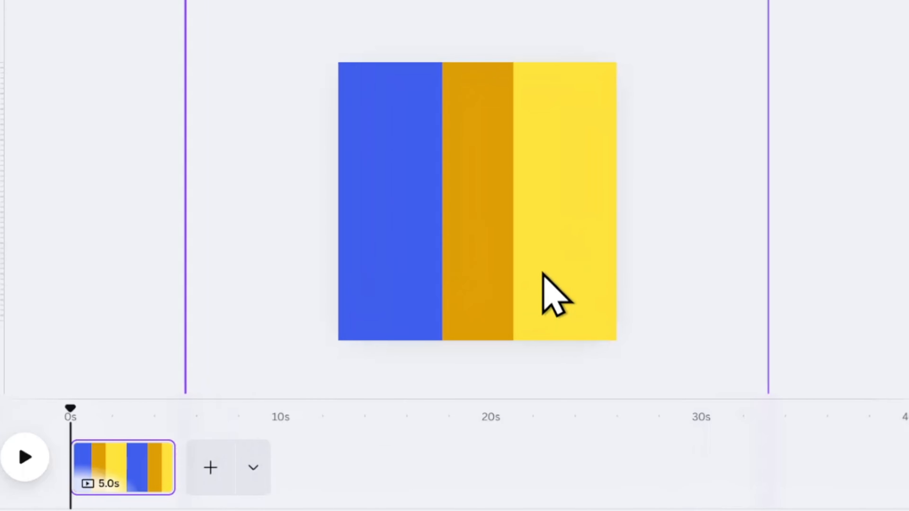
Add a blank page and move it in front of the striped page
{"action": "left_click", "coordinate": [226, 465]}
{"action": "left_click_drag", "start_coordinate": [241, 474], "coordinate": [123, 476]}
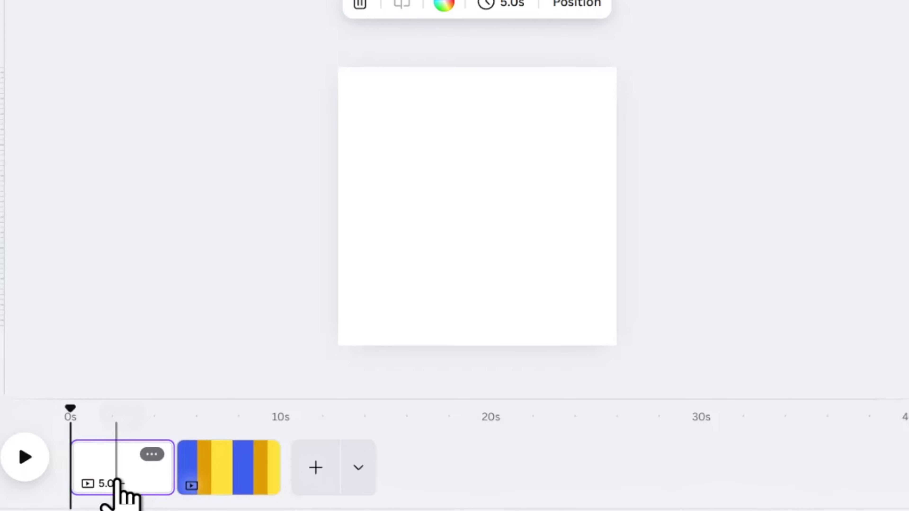
Copy the yellow square from the striped page onto the blank first page and set that page's background to the palette's peach
{"action": "left_click", "coordinate": [233, 468]}
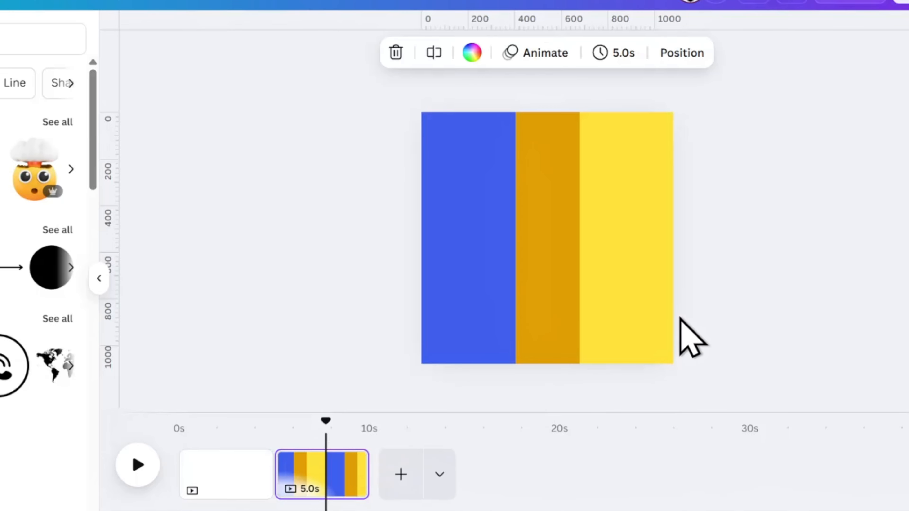
{"action": "left_click", "coordinate": [648, 314]}
{"action": "key", "text": "ctrl+c"}
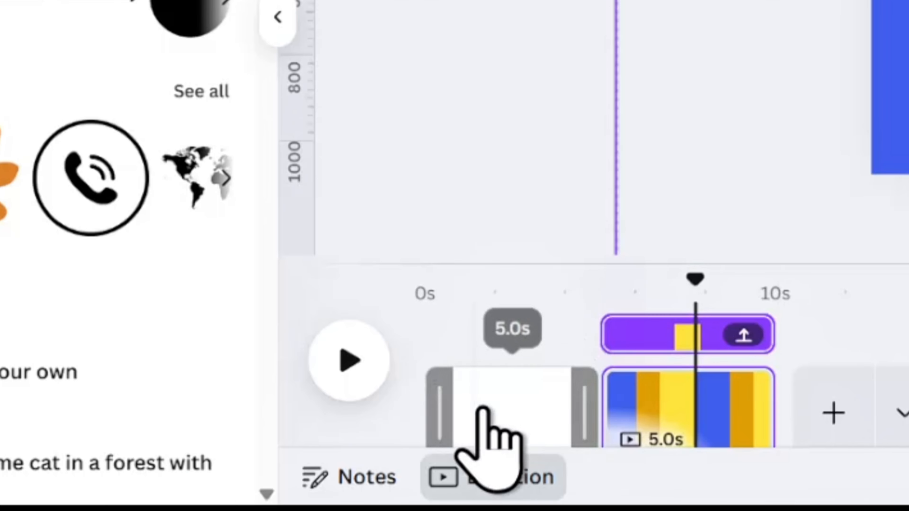
{"action": "left_click", "coordinate": [214, 502]}
{"action": "left_click", "coordinate": [531, 70]}
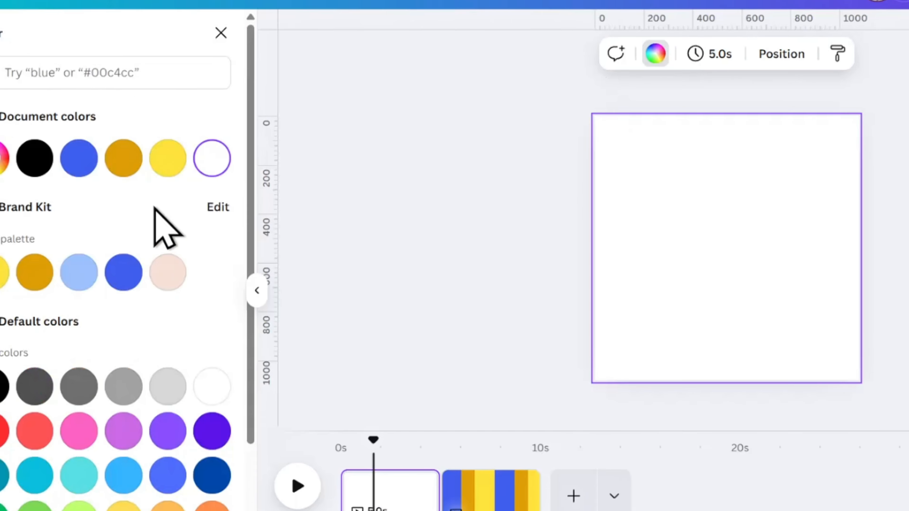
{"action": "left_click", "coordinate": [168, 272]}
{"action": "key", "text": "ctrl+v"}
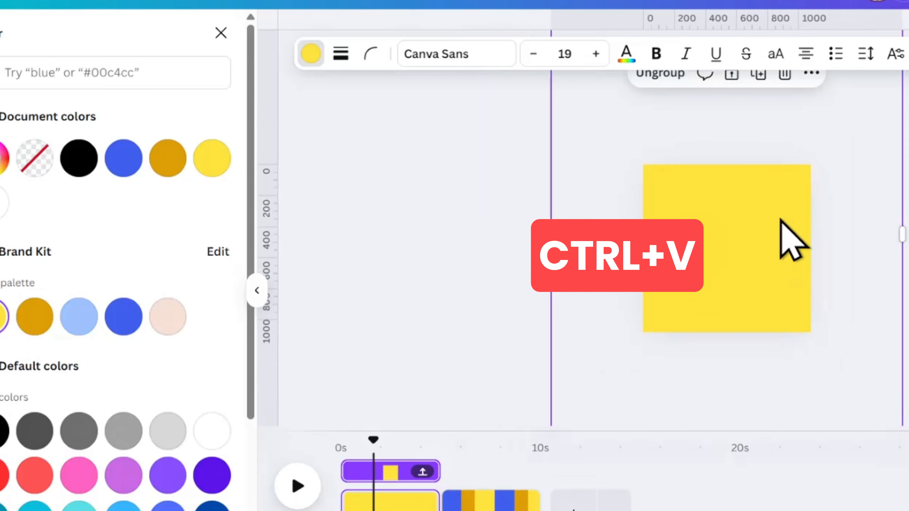
Rotate the yellow square diagonally and place it outside the first page, beyond its upper-left corner
{"action": "left_click_drag", "start_coordinate": [869, 239], "coordinate": [889, 296]}
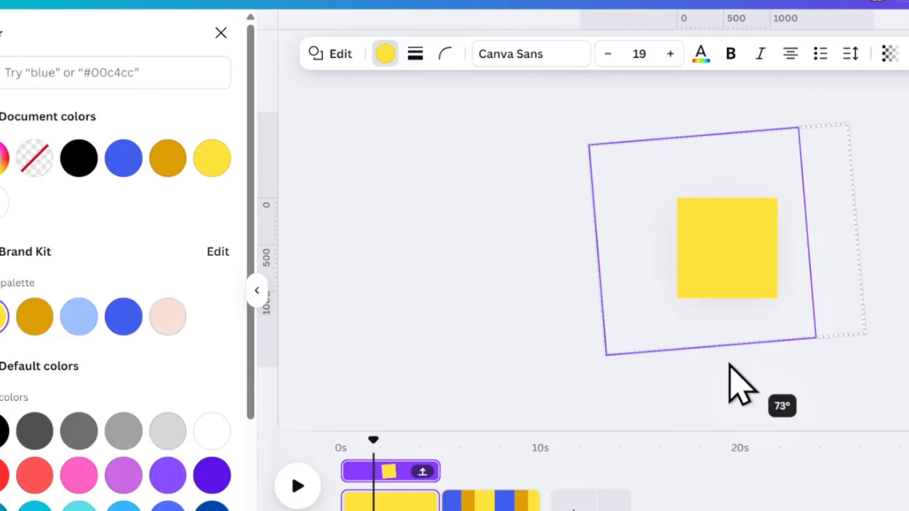
{"action": "left_click_drag", "start_coordinate": [749, 270], "coordinate": [633, 226]}
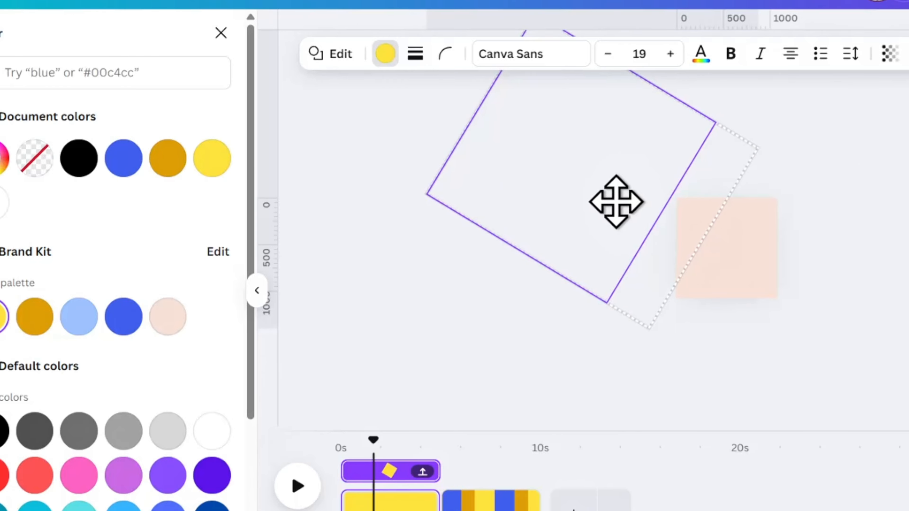
{"action": "left_click_drag", "start_coordinate": [447, 86], "coordinate": [582, 185]}
{"action": "key", "text": "Delete"}
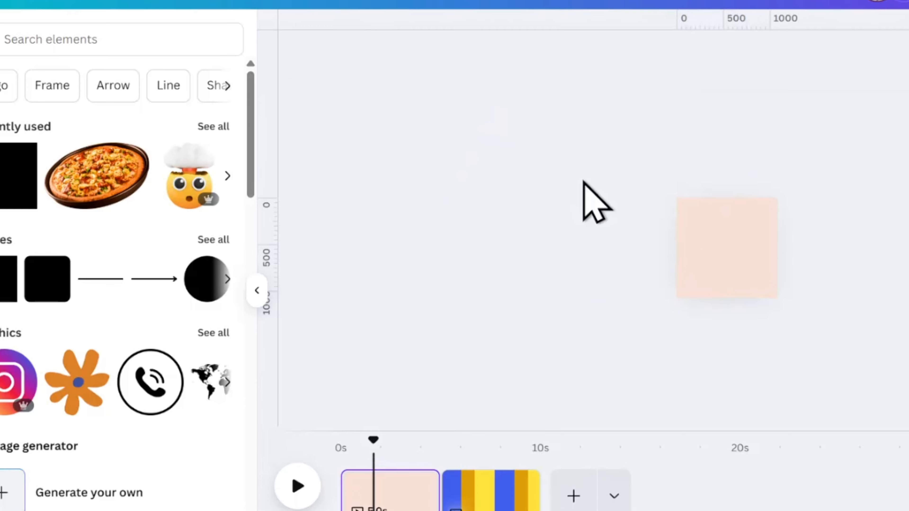
{"action": "left_click", "coordinate": [685, 210]}
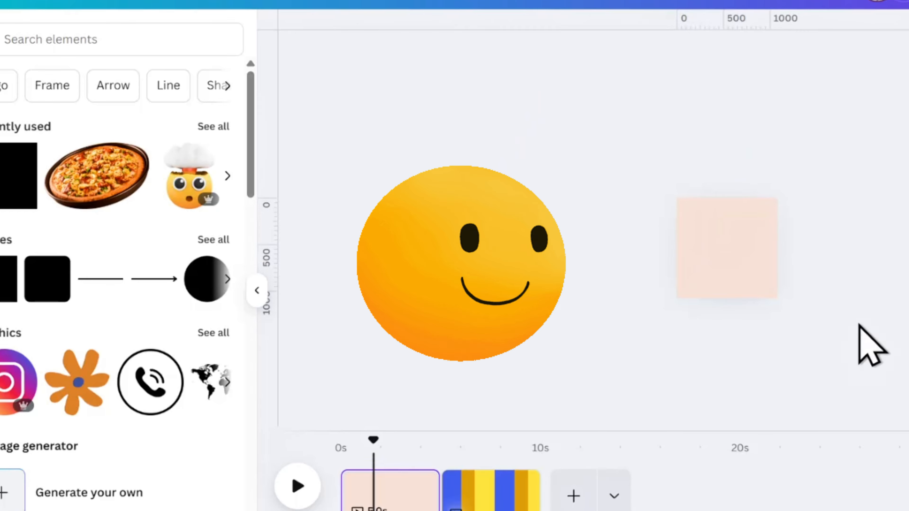
{"action": "left_click", "coordinate": [771, 294]}
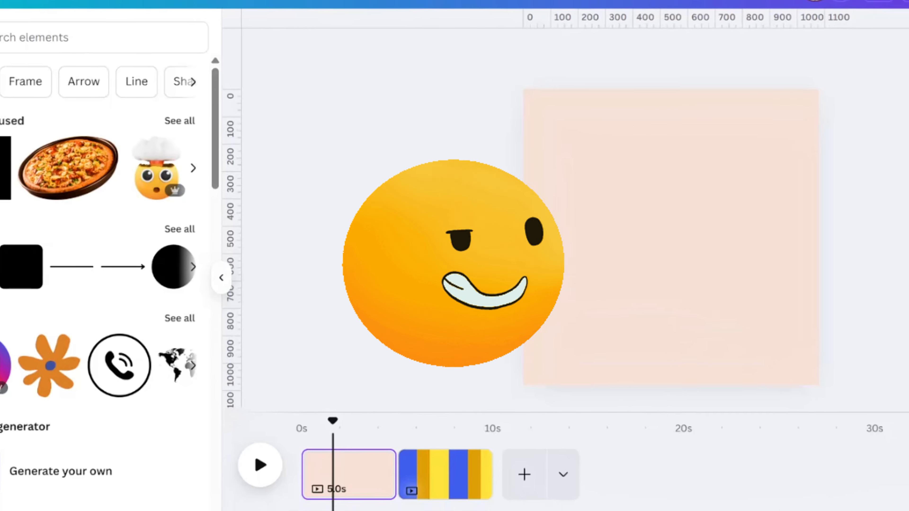
Add a heading reading "NO", enlarge it to about size 310 and move it to the upper middle of the page
{"action": "left_click", "coordinate": [0, 159]}
{"action": "left_click", "coordinate": [233, 273]}
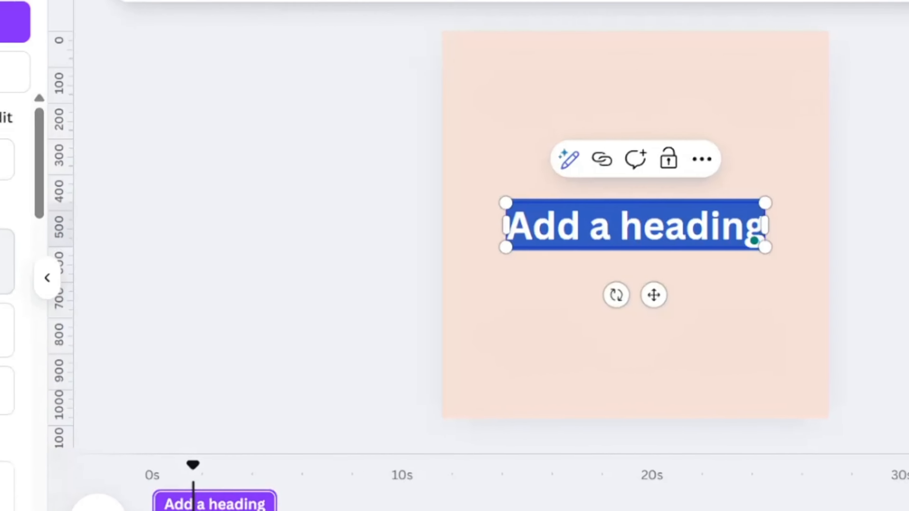
{"action": "type", "text": "NO"}
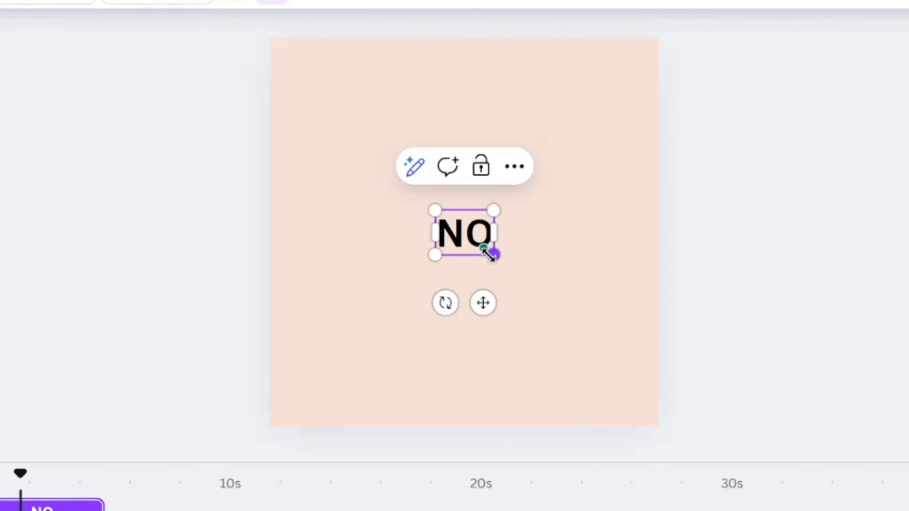
{"action": "left_click_drag", "start_coordinate": [492, 255], "coordinate": [669, 385]}
{"action": "left_click_drag", "start_coordinate": [608, 314], "coordinate": [481, 224]}
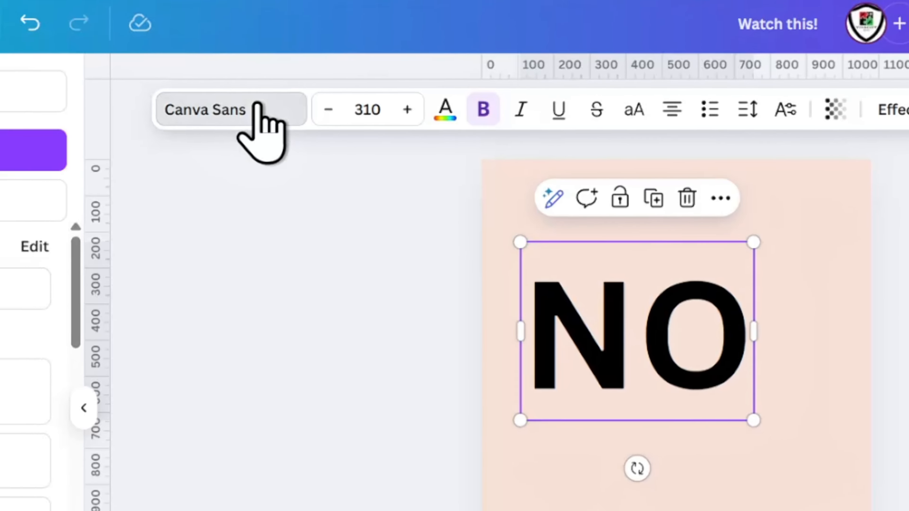
Set the "NO" text in the CS Gordon Rounded font and scale it down to about size 267
{"action": "left_click", "coordinate": [258, 107]}
{"action": "left_click", "coordinate": [0, 445]}
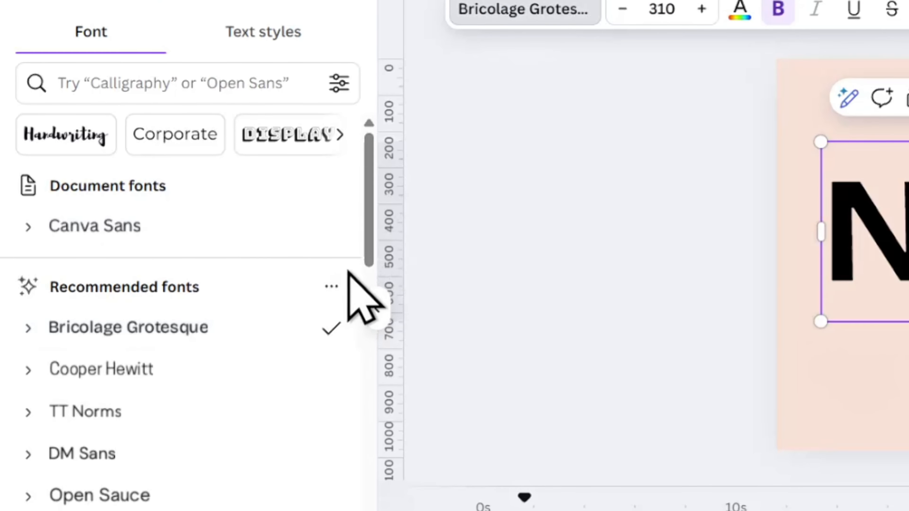
{"action": "scroll", "coordinate": [349, 282], "scroll_direction": "down", "scroll_amount": 3}
{"action": "left_click", "coordinate": [157, 480]}
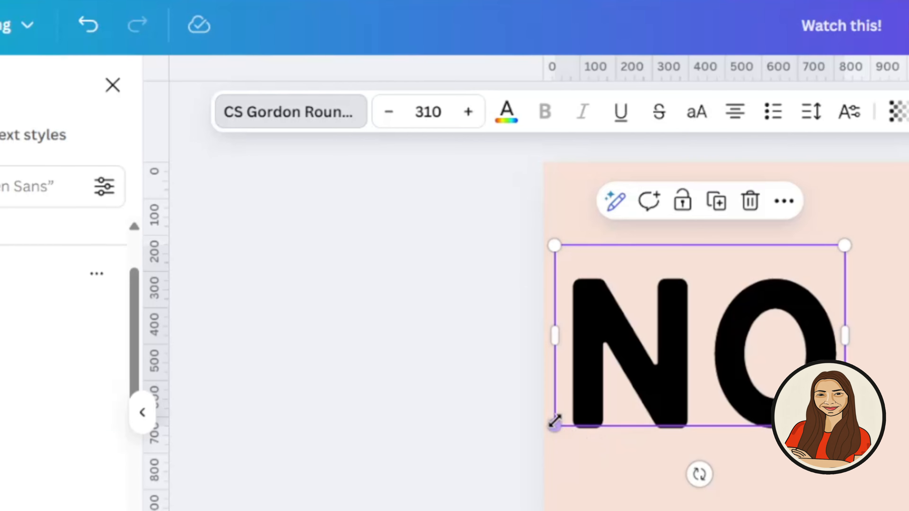
{"action": "left_click_drag", "start_coordinate": [554, 422], "coordinate": [593, 399]}
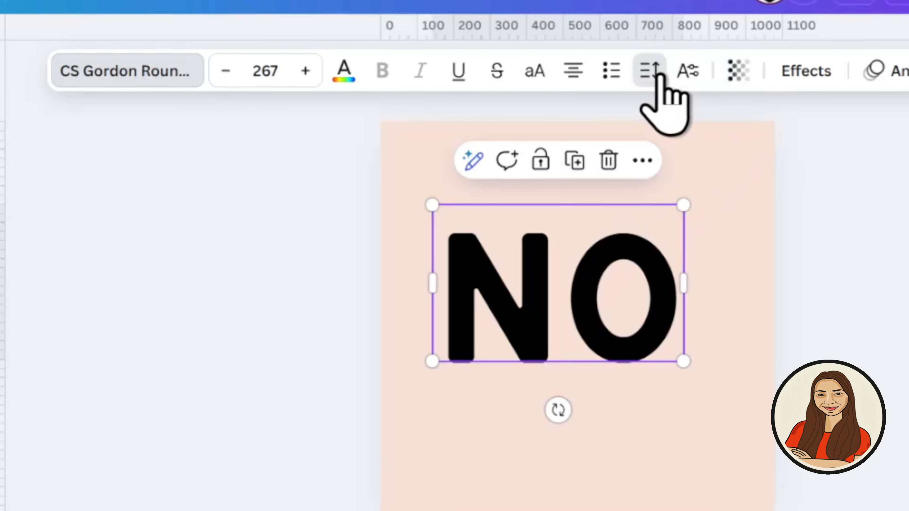
Tighten the letter spacing of the "NO" text and colour it royal blue
{"action": "left_click", "coordinate": [658, 74]}
{"action": "left_click_drag", "start_coordinate": [572, 158], "coordinate": [558, 158]}
{"action": "left_click", "coordinate": [859, 322]}
{"action": "left_click", "coordinate": [654, 334]}
{"action": "left_click", "coordinate": [146, 365]}
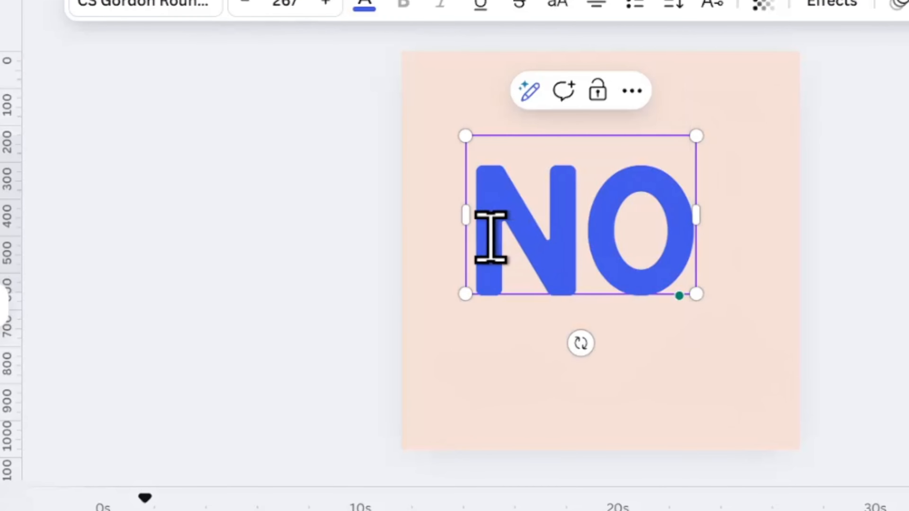
Pad the "NO" text box with blank lines above and below the word and spaces around it
{"action": "key", "text": "Return"}
{"action": "left_click", "coordinate": [688, 380]}
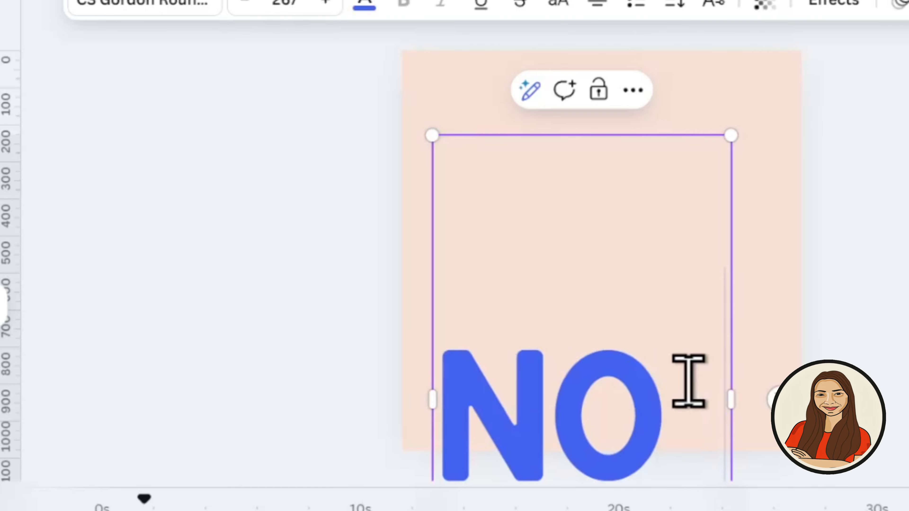
{"action": "key", "text": "Escape"}
{"action": "key", "text": "Escape"}
Move the "NO" text off the page beyond its upper-left corner
{"action": "left_click_drag", "start_coordinate": [595, 417], "coordinate": [356, 6]}
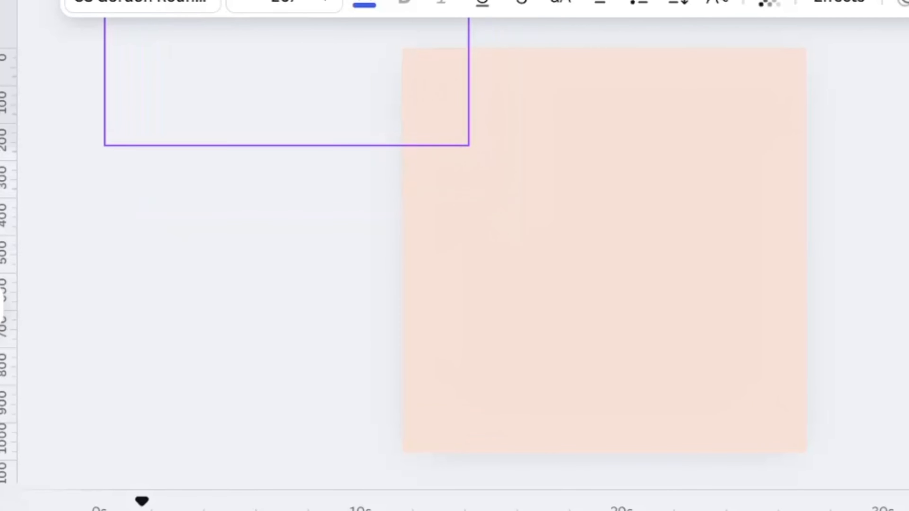
{"action": "left_click_drag", "start_coordinate": [301, 40], "coordinate": [283, 0]}
{"action": "left_click", "coordinate": [887, 304]}
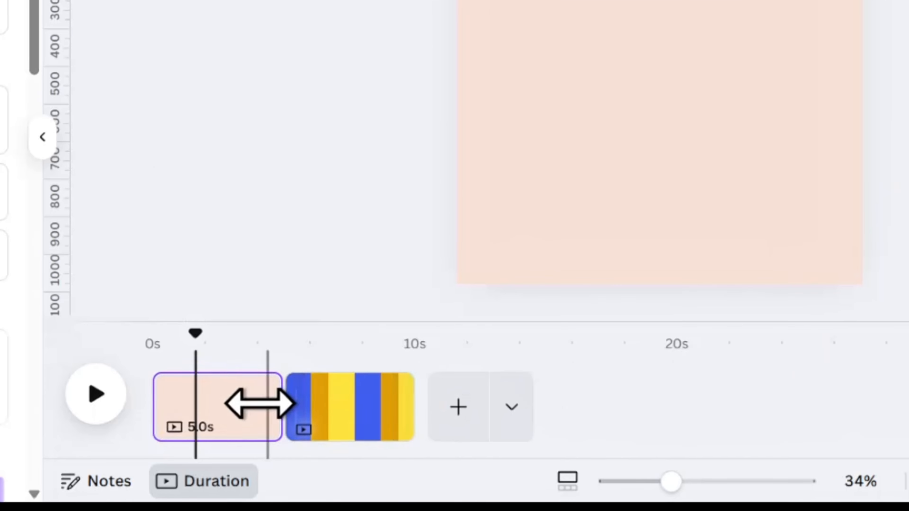
Duplicate the peach page and shorten the first copy to 0.7 seconds
{"action": "key", "text": "ctrl+d"}
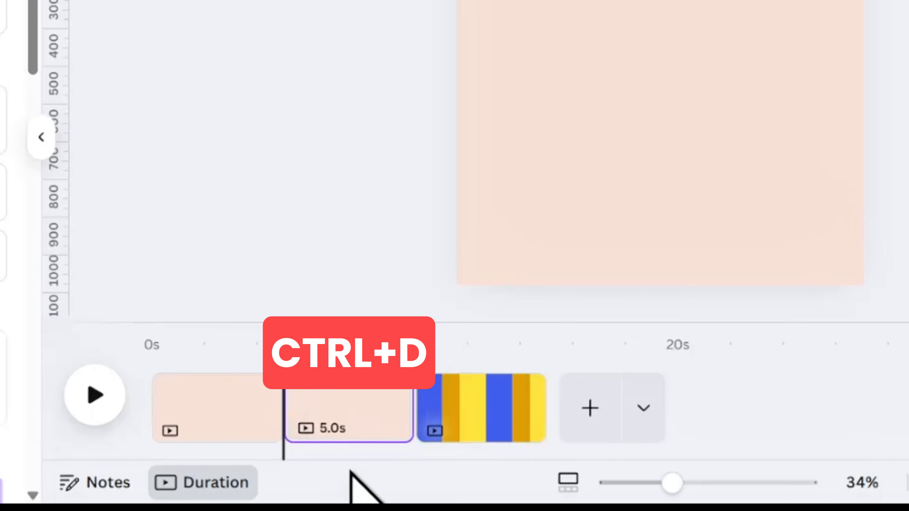
{"action": "left_click", "coordinate": [234, 402]}
{"action": "left_click_drag", "start_coordinate": [276, 416], "coordinate": [168, 422]}
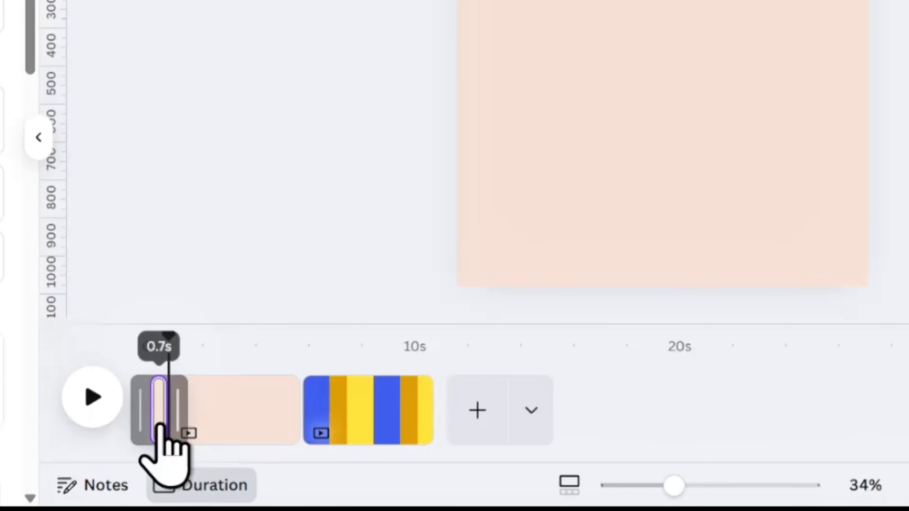
On the second page, rotate and move the yellow square so its gently slanted lower edge leaves only a peach wedge along the bottom
{"action": "scroll", "coordinate": [192, 398], "scroll_direction": "up", "scroll_amount": 8}
{"action": "left_click", "coordinate": [314, 344]}
{"action": "left_click", "coordinate": [541, 1]}
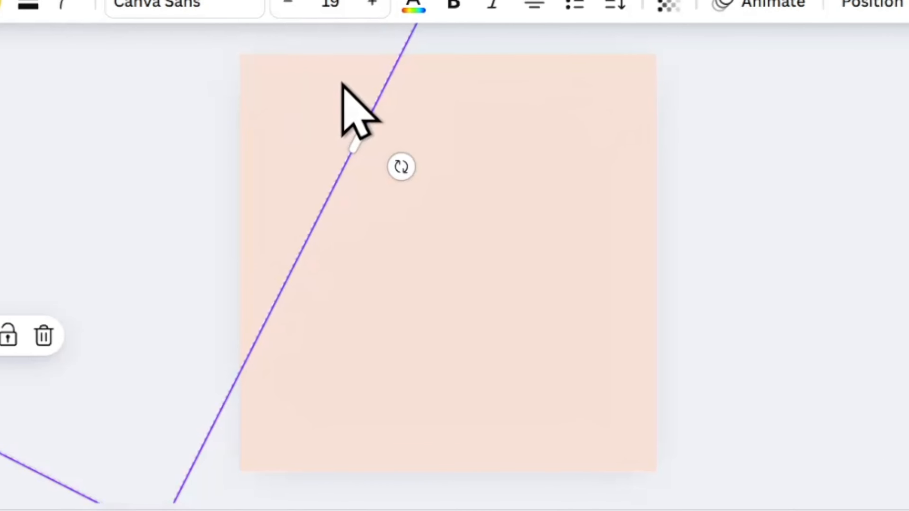
{"action": "left_click_drag", "start_coordinate": [344, 85], "coordinate": [451, 152]}
{"action": "scroll", "coordinate": [452, 152], "scroll_direction": "down", "scroll_amount": 5}
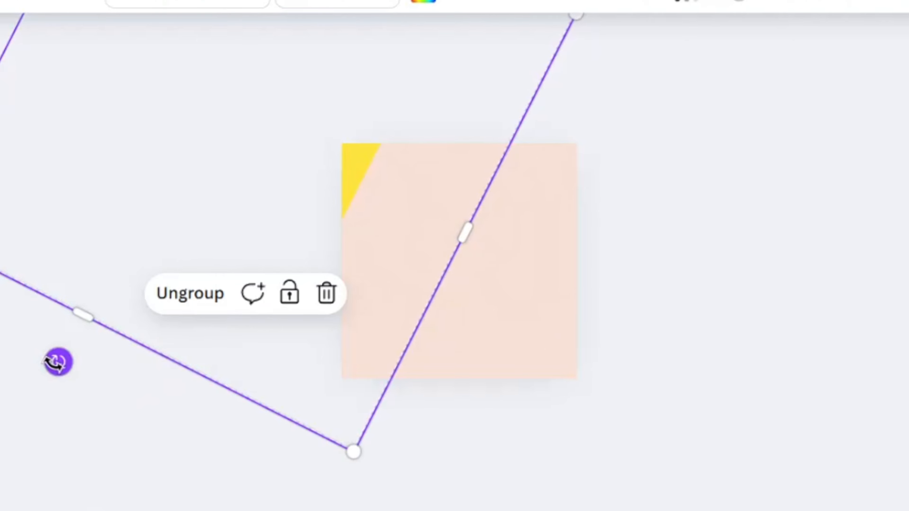
{"action": "left_click_drag", "start_coordinate": [53, 364], "coordinate": [0, 254]}
{"action": "left_click_drag", "start_coordinate": [222, 195], "coordinate": [346, 223]}
{"action": "left_click_drag", "start_coordinate": [75, 315], "coordinate": [0, 263]}
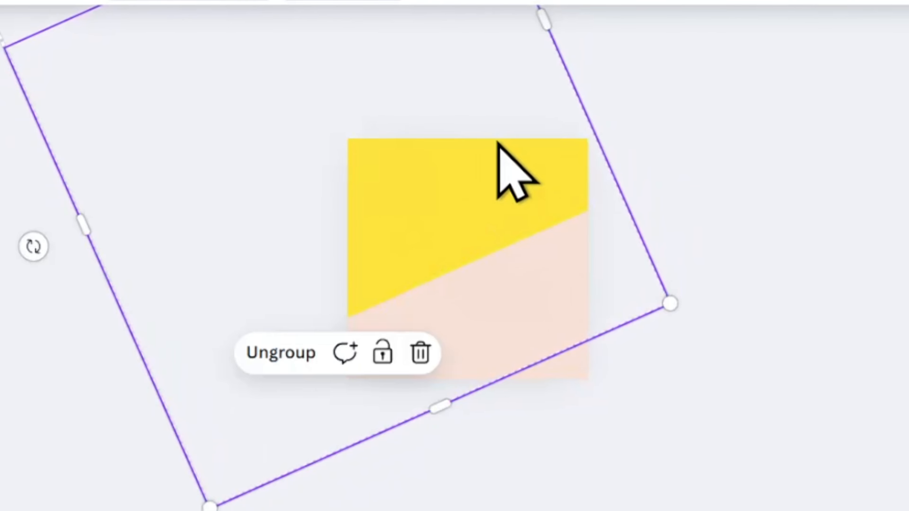
{"action": "left_click_drag", "start_coordinate": [497, 141], "coordinate": [514, 182]}
{"action": "left_click_drag", "start_coordinate": [49, 287], "coordinate": [41, 266]}
{"action": "left_click_drag", "start_coordinate": [537, 306], "coordinate": [517, 303]}
{"action": "left_click_drag", "start_coordinate": [517, 303], "coordinate": [601, 284]}
Bring the off-page "NO" text onto the second page and centre it over the yellow area
{"action": "left_click", "coordinate": [381, 158]}
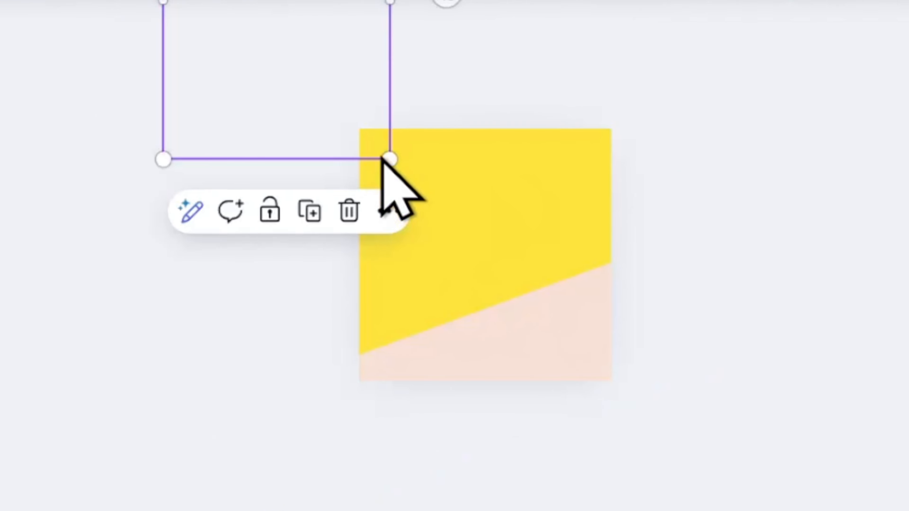
{"action": "left_click_drag", "start_coordinate": [369, 138], "coordinate": [590, 374]}
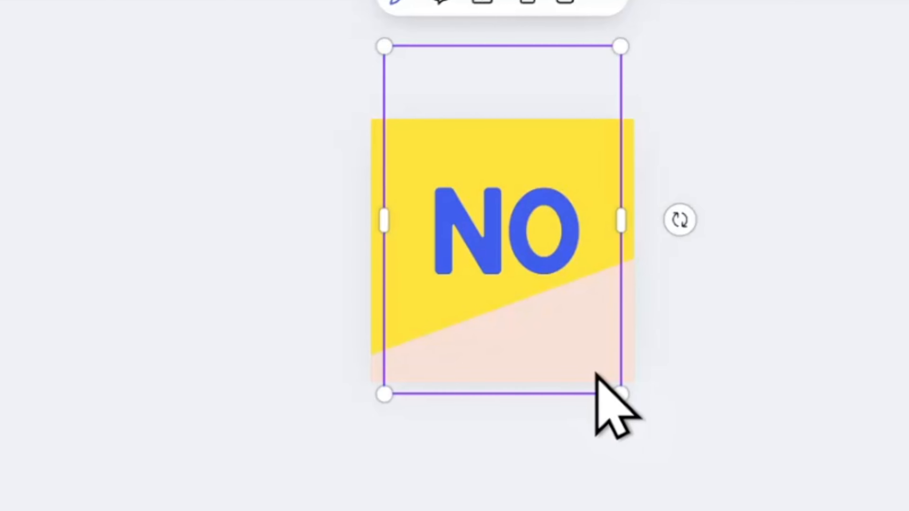
{"action": "left_click", "coordinate": [887, 417]}
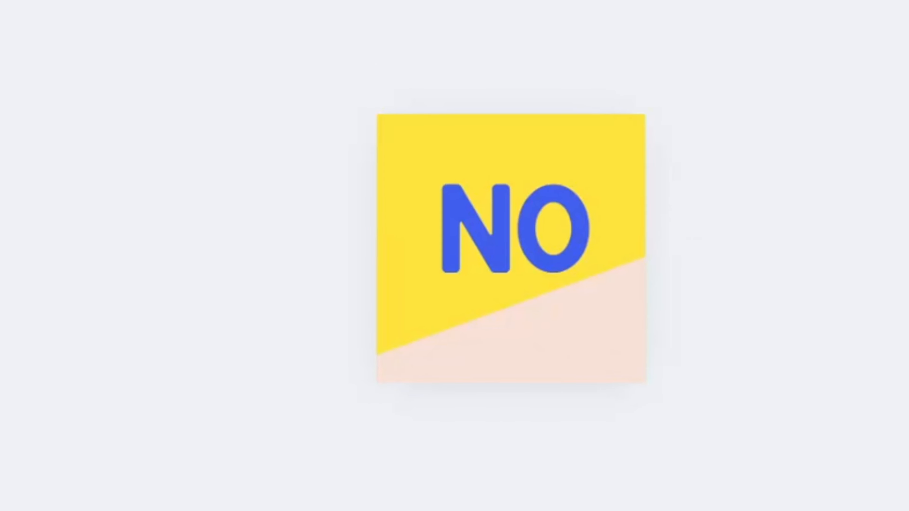
Apply the Match & Move transition between the first and second pages and play back the animation
{"action": "left_click", "coordinate": [292, 467]}
{"action": "left_click", "coordinate": [6, 251]}
{"action": "scroll", "coordinate": [436, 390], "scroll_direction": "down", "scroll_amount": 3}
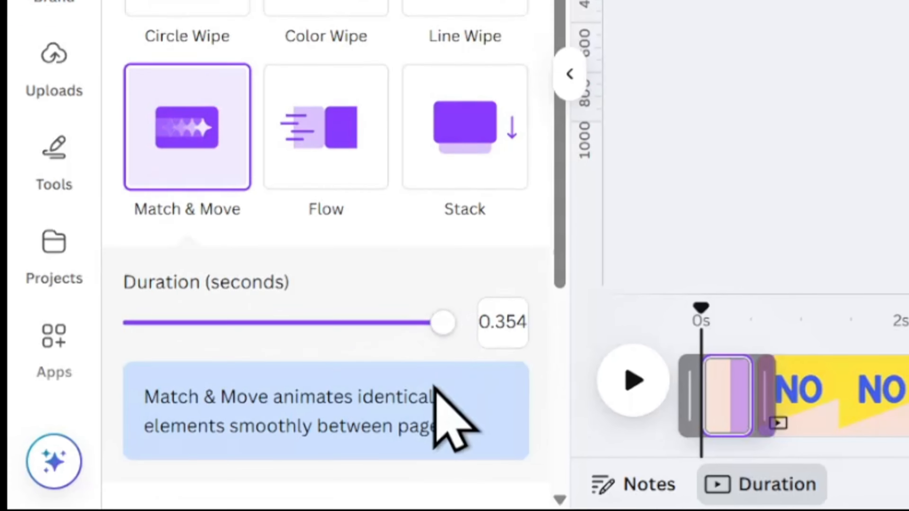
{"action": "scroll", "coordinate": [426, 446], "scroll_direction": "up", "scroll_amount": 3}
{"action": "left_click", "coordinate": [621, 362]}
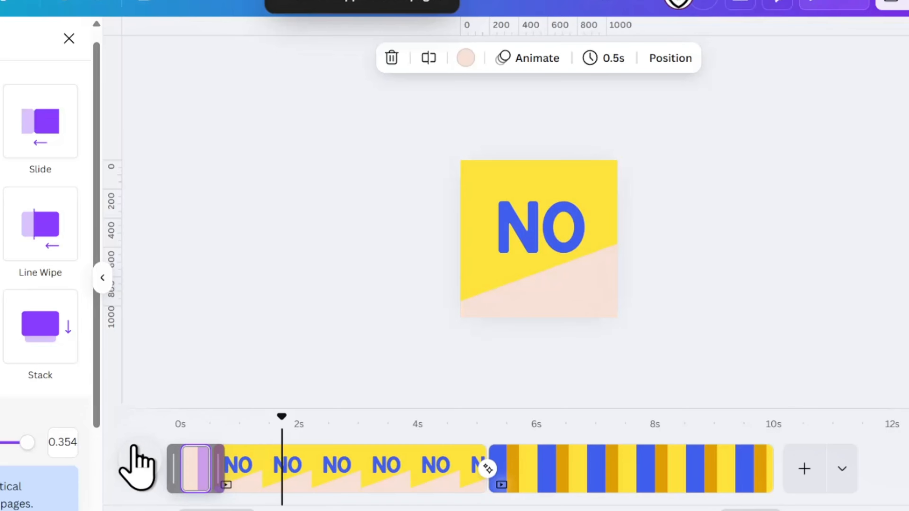
Shorten the second page, the one with the "NO" text, to 1.0 second
{"action": "left_click", "coordinate": [89, 343]}
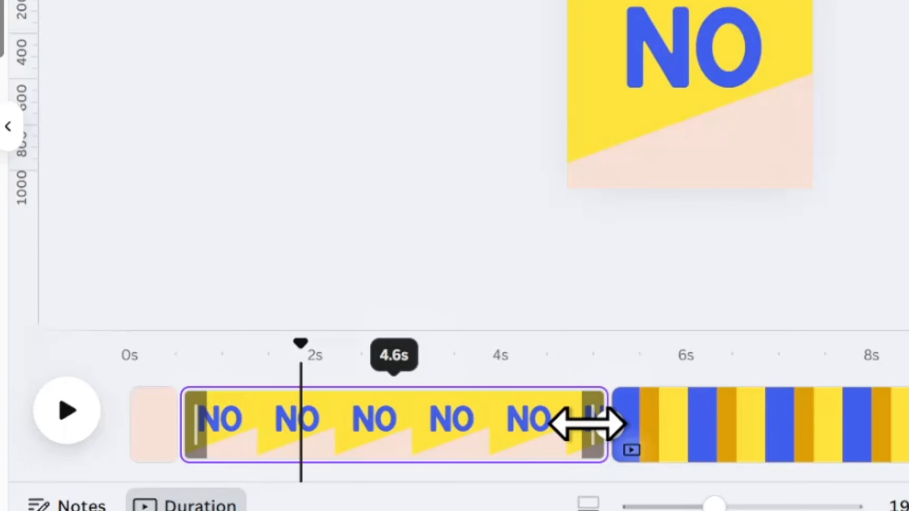
{"action": "left_click_drag", "start_coordinate": [586, 424], "coordinate": [254, 440]}
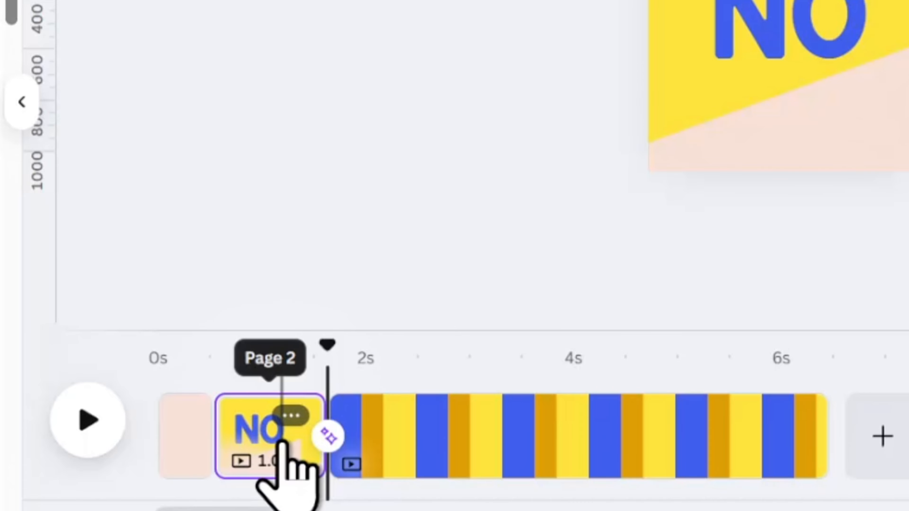
Copy the orange square group from the striped last page onto the second page and move it below the canvas
{"action": "left_click", "coordinate": [603, 472]}
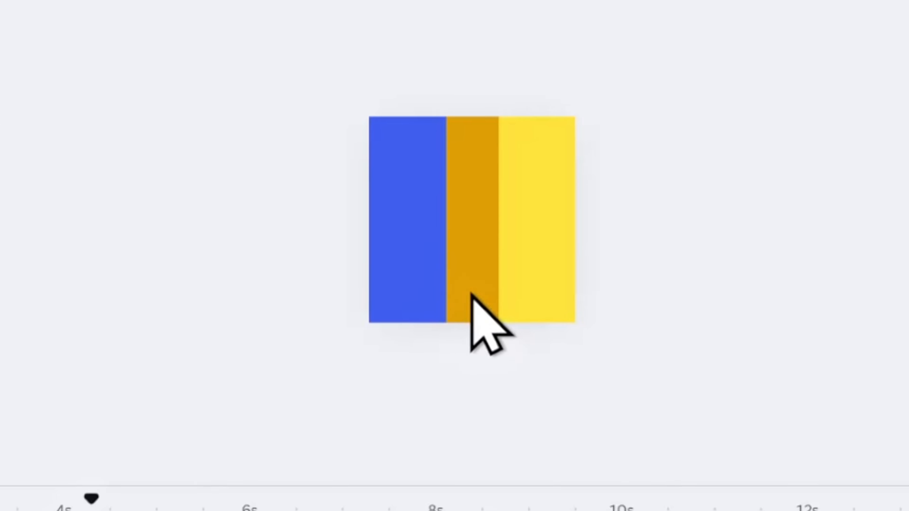
{"action": "left_click", "coordinate": [756, 129]}
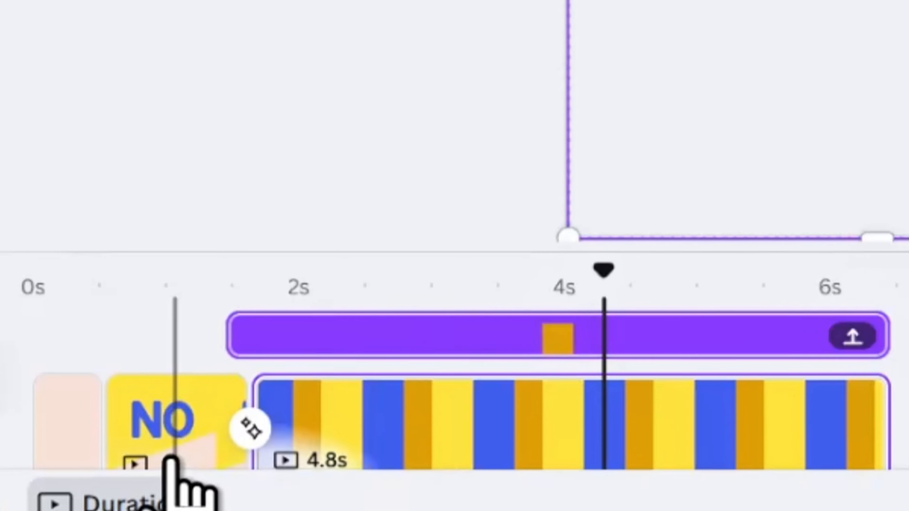
{"action": "left_click", "coordinate": [171, 458]}
{"action": "key", "text": "ctrl+v"}
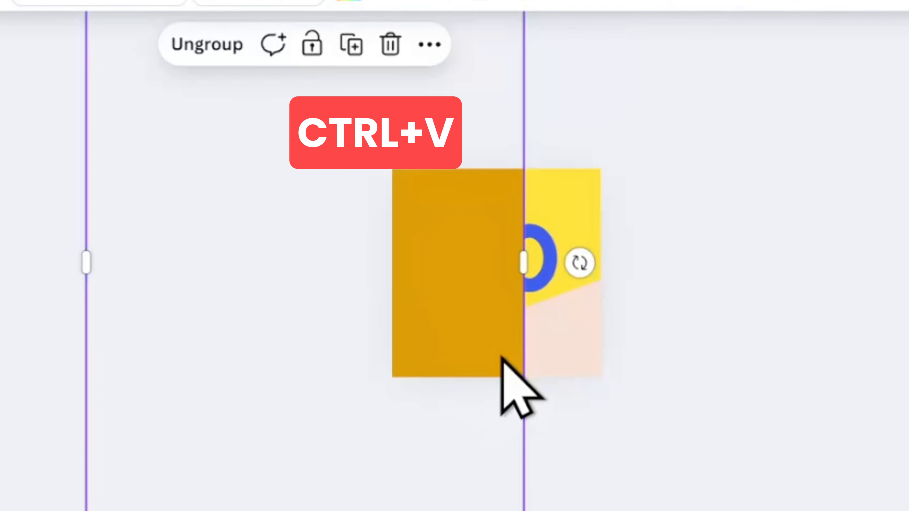
{"action": "left_click_drag", "start_coordinate": [476, 228], "coordinate": [591, 424]}
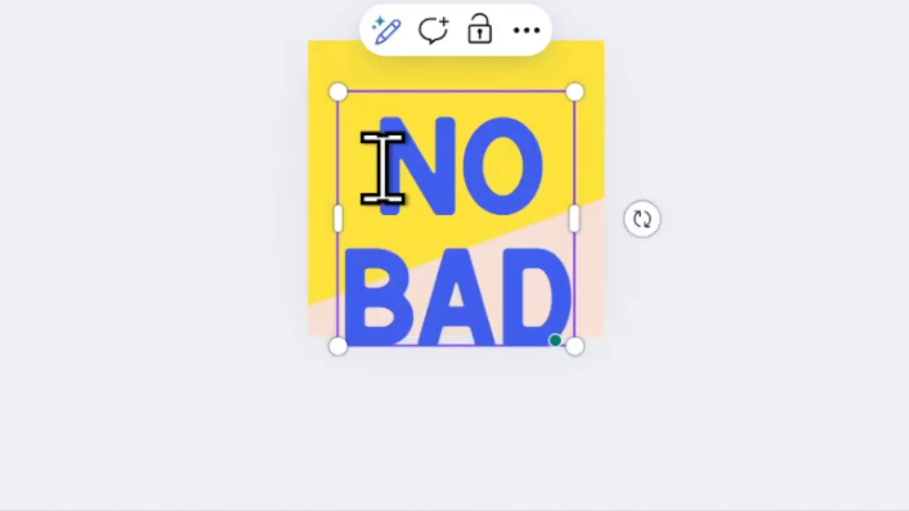
Duplicate the "NO" text on the second page, change the copy to "BAD" and keep it below the original
{"action": "left_click", "coordinate": [565, 269]}
{"action": "key", "text": "Return"}
{"action": "left_click", "coordinate": [364, 298]}
{"action": "left_click_drag", "start_coordinate": [604, 288], "coordinate": [668, 345]}
{"action": "key", "text": "BackSpace"}
{"action": "left_click_drag", "start_coordinate": [654, 289], "coordinate": [604, 297]}
{"action": "left_click", "coordinate": [357, 301]}
{"action": "key", "text": "BackSpace"}
{"action": "key", "text": "BackSpace"}
{"action": "key", "text": "BackSpace"}
{"action": "key", "text": "Return"}
{"action": "left_click_drag", "start_coordinate": [604, 381], "coordinate": [661, 398]}
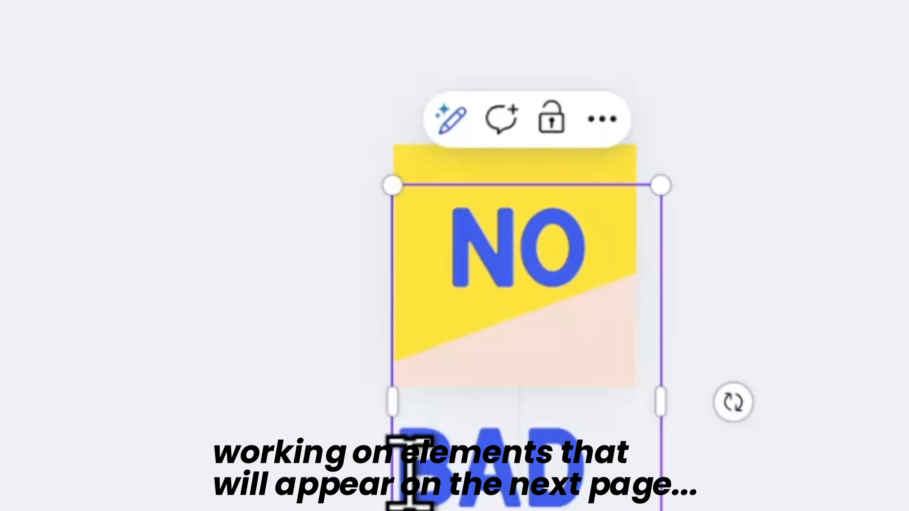
{"action": "left_click", "coordinate": [410, 473]}
{"action": "key", "text": "BackSpace"}
Resize the "BAD" text to suit the page width and move it out of view below the second page
{"action": "left_click", "coordinate": [841, 447]}
{"action": "left_click_drag", "start_coordinate": [576, 352], "coordinate": [565, 332]}
{"action": "left_click_drag", "start_coordinate": [648, 168], "coordinate": [610, 220]}
{"action": "left_click_drag", "start_coordinate": [554, 362], "coordinate": [596, 379]}
{"action": "left_click_drag", "start_coordinate": [736, 363], "coordinate": [714, 310]}
{"action": "left_click_drag", "start_coordinate": [590, 366], "coordinate": [615, 448]}
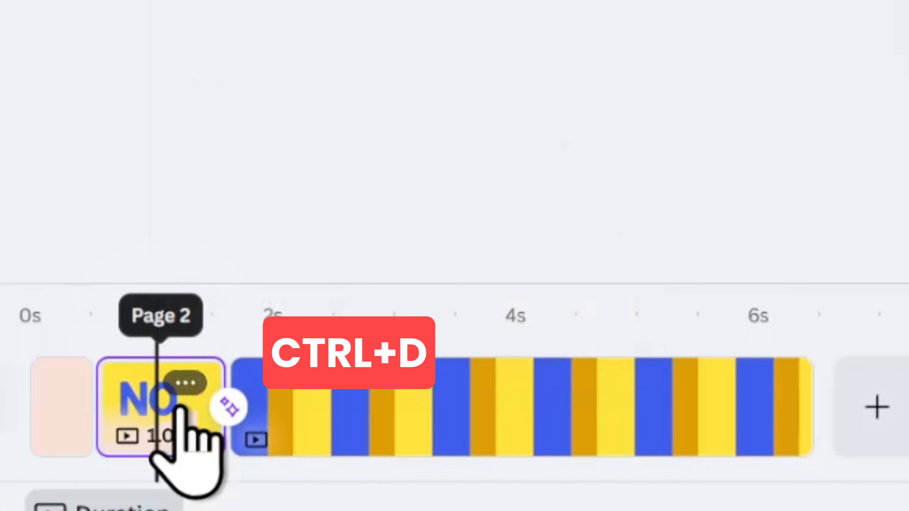
Duplicate the second page and move the "NO" text and yellow square off the copy, leaving a plain peach page
{"action": "key", "text": "ctrl+d"}
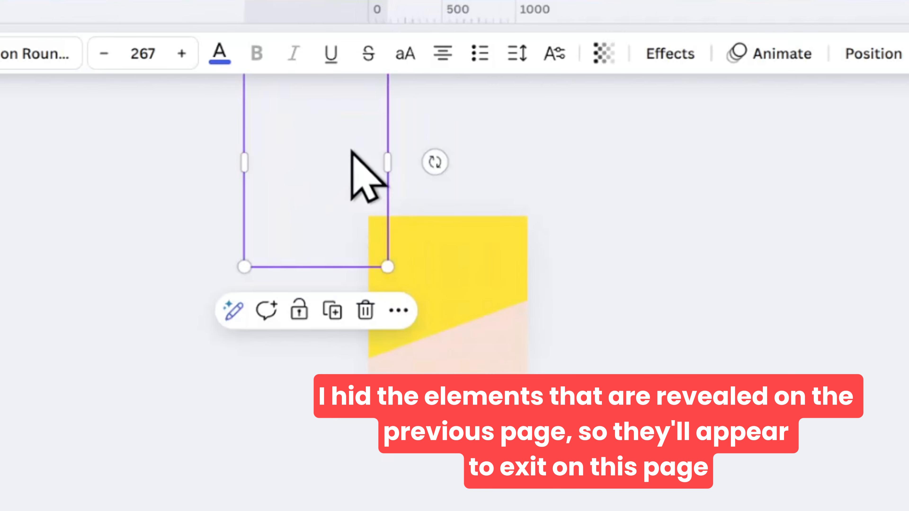
{"action": "left_click", "coordinate": [451, 270]}
{"action": "left_click", "coordinate": [408, 247]}
{"action": "key", "text": "ctrl+z"}
{"action": "left_click_drag", "start_coordinate": [432, 275], "coordinate": [554, 158]}
{"action": "left_click", "coordinate": [404, 247]}
{"action": "left_click_drag", "start_coordinate": [187, 288], "coordinate": [193, 127]}
{"action": "left_click_drag", "start_coordinate": [397, 247], "coordinate": [649, 147]}
Adjust the yellow square's position outside the third page and preview how it exits
{"action": "left_click_drag", "start_coordinate": [208, 358], "coordinate": [161, 366]}
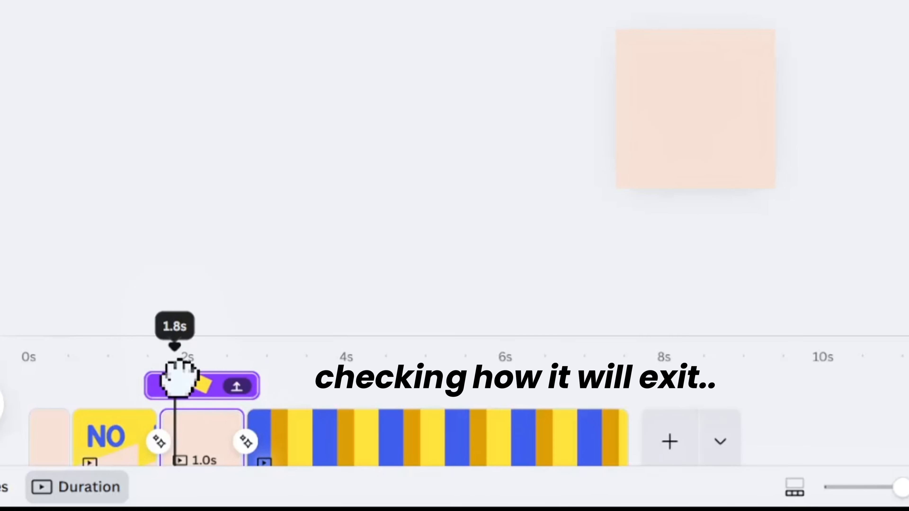
{"action": "left_click", "coordinate": [744, 50]}
{"action": "left_click_drag", "start_coordinate": [873, 66], "coordinate": [718, 2]}
{"action": "left_click_drag", "start_coordinate": [174, 361], "coordinate": [173, 371]}
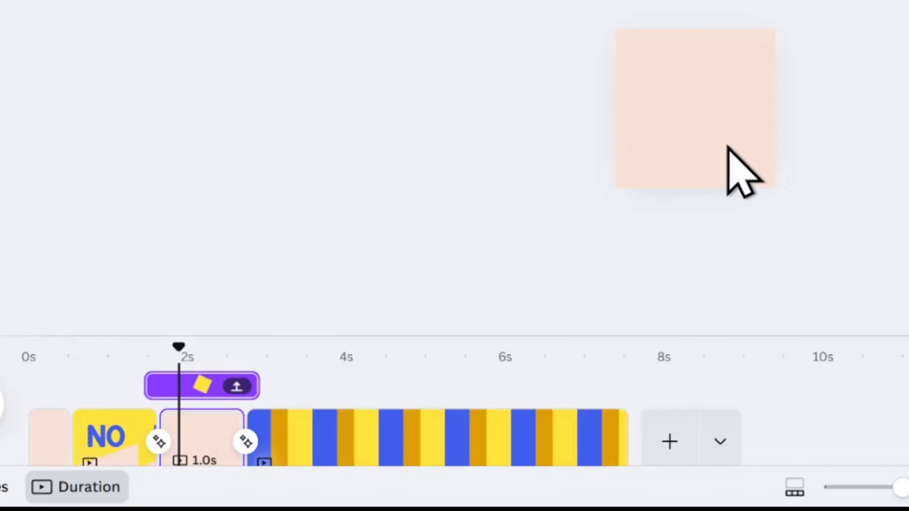
Bring the off-page "BAD" text onto the third page and centre it on the peach background
{"action": "left_click_drag", "start_coordinate": [718, 172], "coordinate": [674, 60]}
{"action": "left_click_drag", "start_coordinate": [808, 69], "coordinate": [813, 111]}
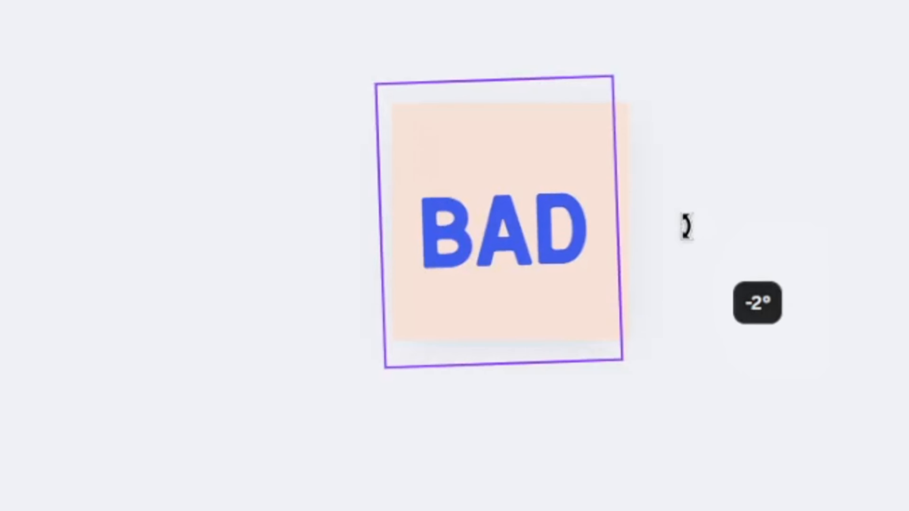
{"action": "left_click_drag", "start_coordinate": [686, 227], "coordinate": [687, 221]}
{"action": "left_click_drag", "start_coordinate": [513, 197], "coordinate": [520, 203]}
{"action": "left_click_drag", "start_coordinate": [493, 267], "coordinate": [489, 260]}
{"action": "left_click", "coordinate": [790, 195]}
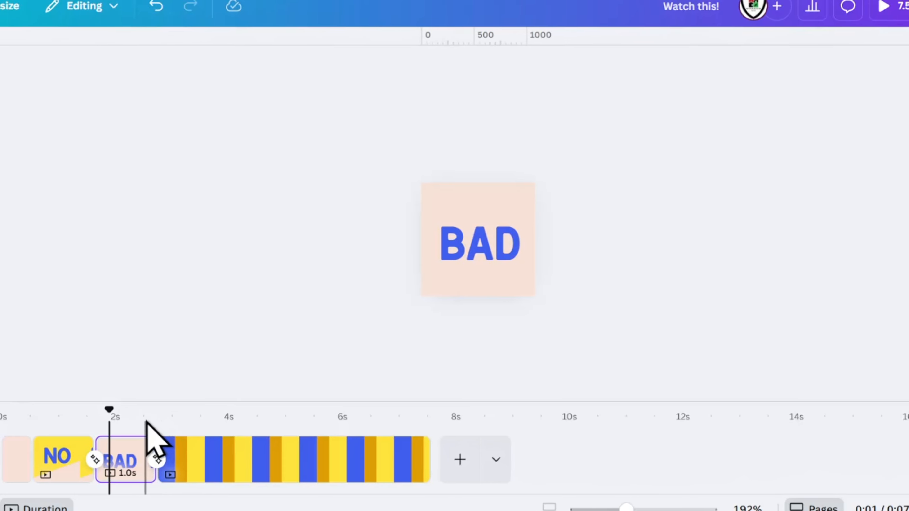
{"action": "left_click", "coordinate": [480, 245]}
Add the blue square group to the third page and move it out of view below the canvas
{"action": "left_click", "coordinate": [344, 463]}
{"action": "left_click", "coordinate": [234, 351]}
{"action": "left_click", "coordinate": [435, 242]}
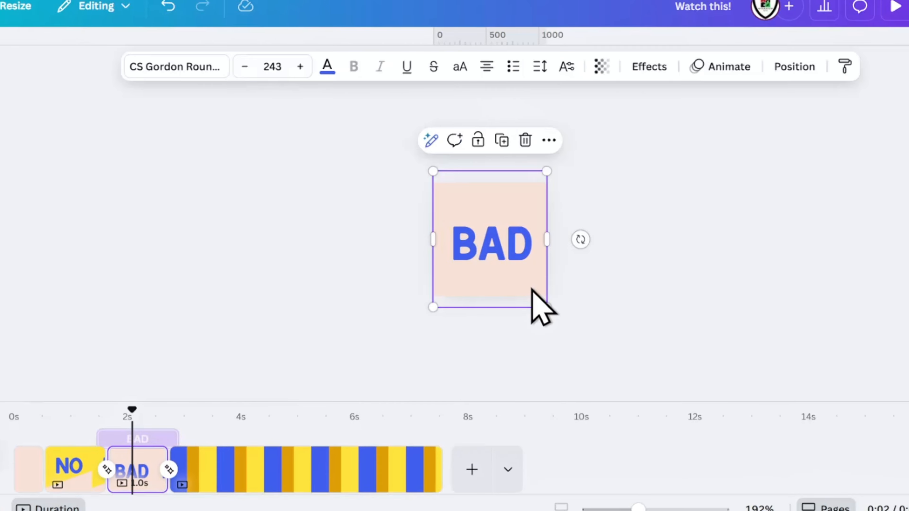
{"action": "left_click", "coordinate": [427, 244]}
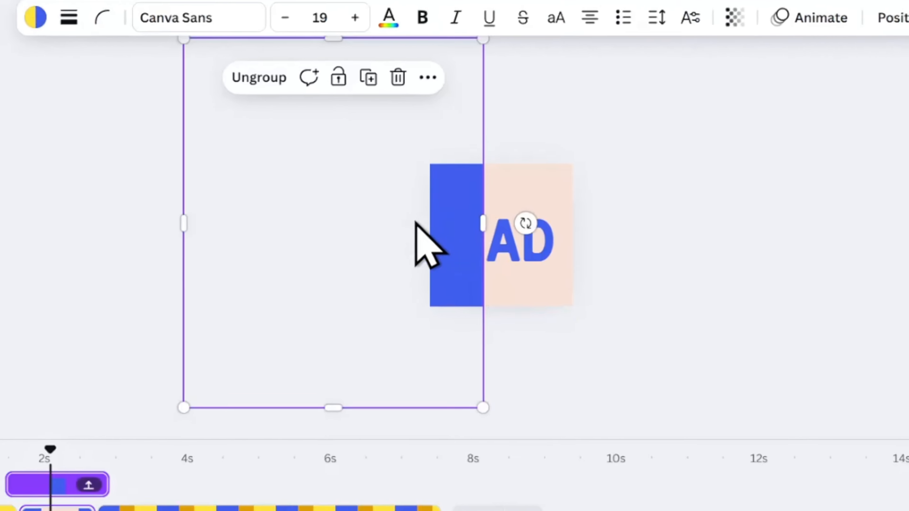
{"action": "left_click_drag", "start_coordinate": [670, 386], "coordinate": [662, 510]}
Duplicate the "BAD" text on the third page, move the copy downward and change its wording to "DAYS"
{"action": "left_click", "coordinate": [549, 190]}
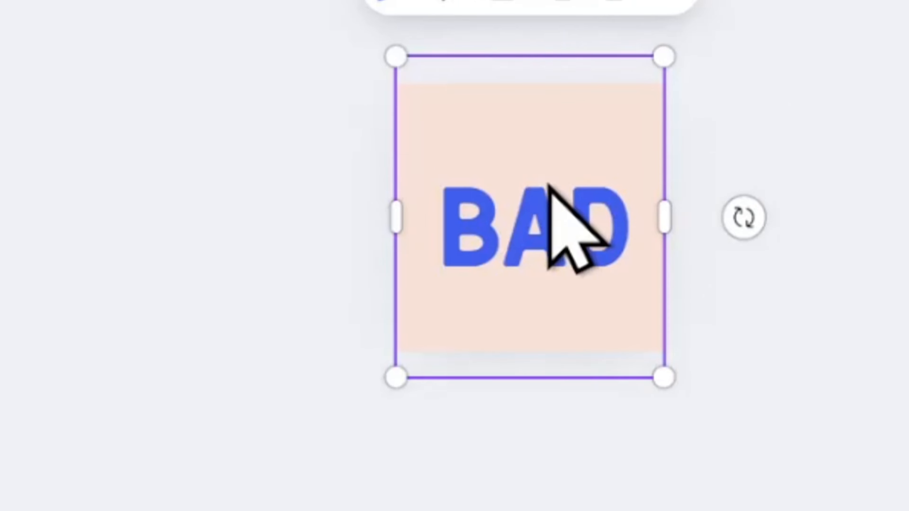
{"action": "left_click", "coordinate": [514, 245]}
{"action": "left_click", "coordinate": [869, 363]}
{"action": "left_click", "coordinate": [594, 243]}
{"action": "left_click", "coordinate": [554, 2]}
{"action": "left_click_drag", "start_coordinate": [558, 232], "coordinate": [565, 331]}
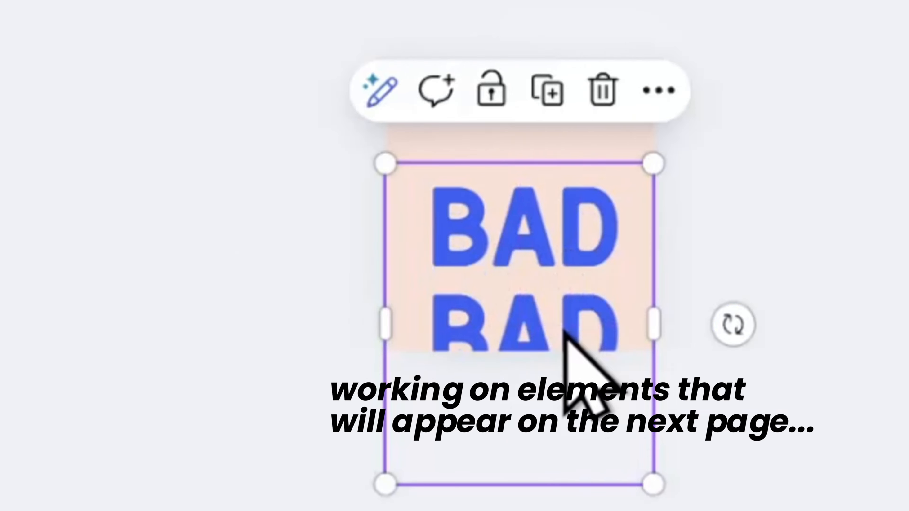
{"action": "left_click", "coordinate": [565, 332]}
{"action": "key", "text": "BackSpace"}
{"action": "key", "text": "BackSpace"}
{"action": "key", "text": "BackSpace"}
{"action": "type", "text": "DAYS"}
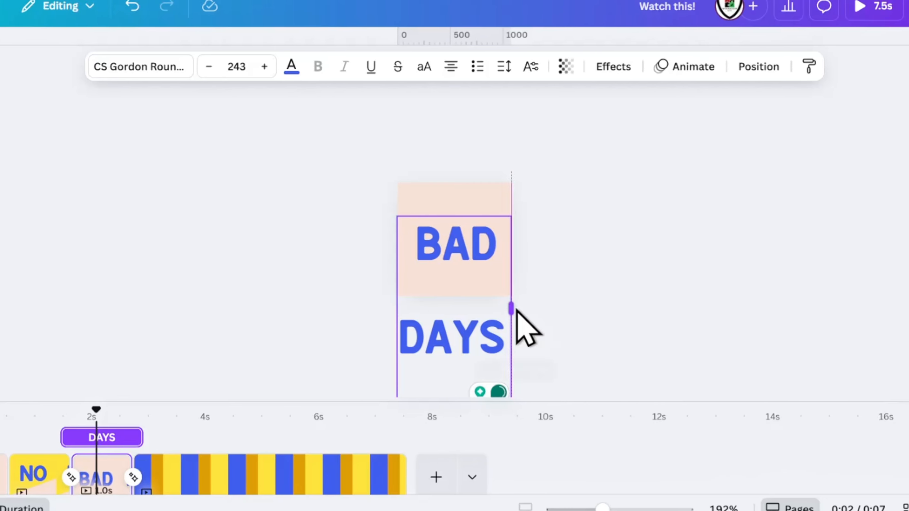
Scale the "DAYS" text down to font size 189 and place it centred below the third page
{"action": "left_click_drag", "start_coordinate": [516, 311], "coordinate": [534, 304]}
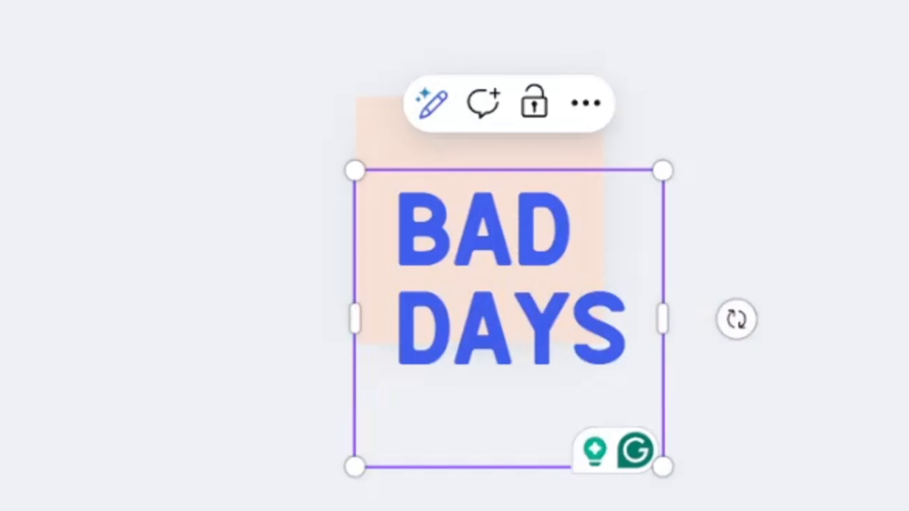
{"action": "left_click_drag", "start_coordinate": [662, 171], "coordinate": [596, 235]}
{"action": "left_click_drag", "start_coordinate": [481, 329], "coordinate": [480, 356]}
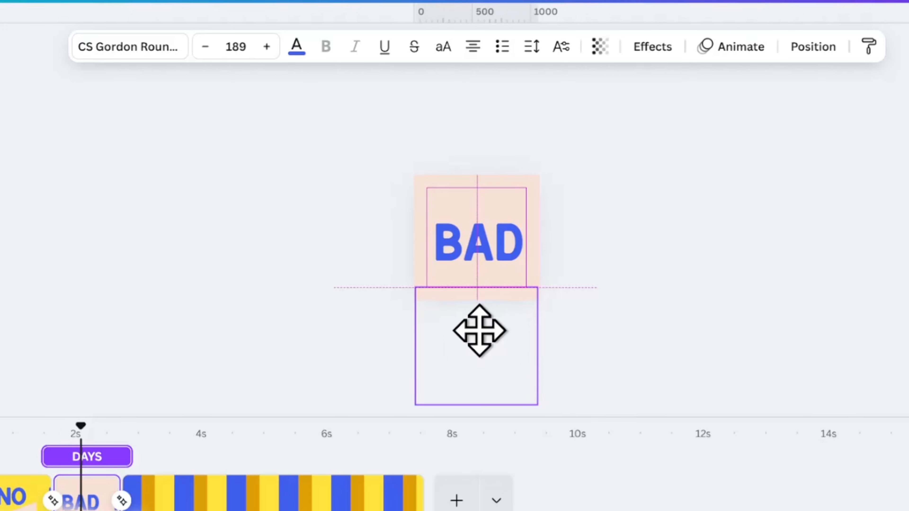
{"action": "left_click", "coordinate": [592, 219]}
Duplicate the third page, the one with the large "BAD" text, and go to the copy
{"action": "scroll", "coordinate": [592, 219], "scroll_direction": "up", "scroll_amount": 4}
{"action": "left_click", "coordinate": [83, 496]}
{"action": "key", "text": "ctrl+d"}
{"action": "left_click", "coordinate": [163, 425]}
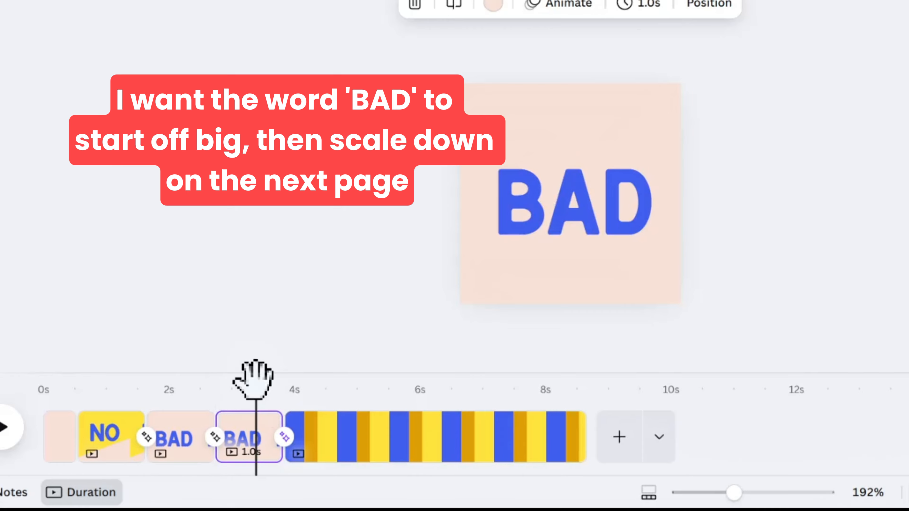
On the fourth page, scale down the "BAD" text and centre it horizontally in the upper part of the page
{"action": "left_click", "coordinate": [640, 189]}
{"action": "left_click_drag", "start_coordinate": [680, 326], "coordinate": [553, 174]}
{"action": "left_click_drag", "start_coordinate": [529, 127], "coordinate": [572, 127]}
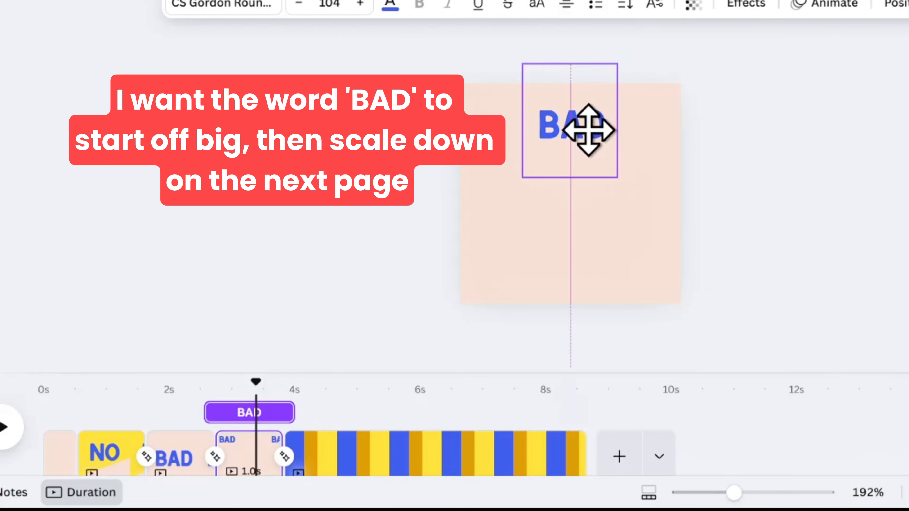
{"action": "left_click_drag", "start_coordinate": [629, 158], "coordinate": [602, 141]}
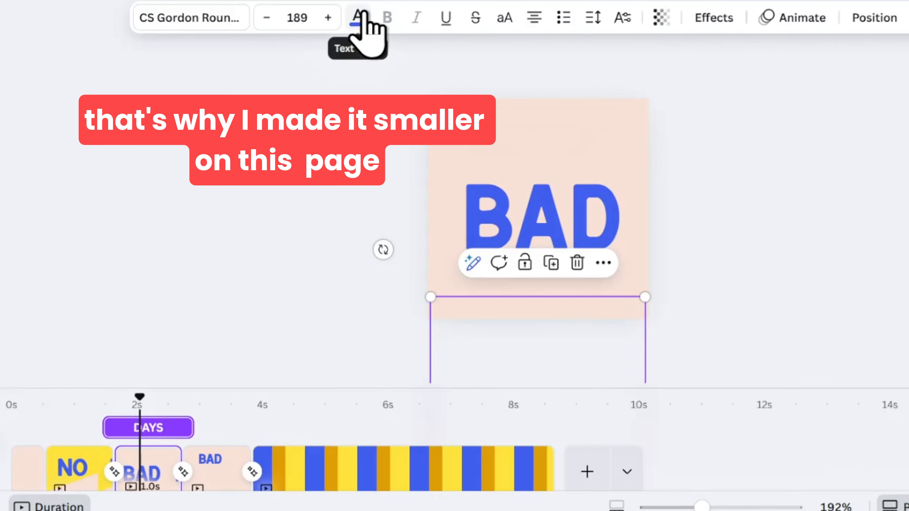
Change the off-page "DAYS" text to the peach colour on both the third and fourth pages
{"action": "left_click", "coordinate": [361, 14]}
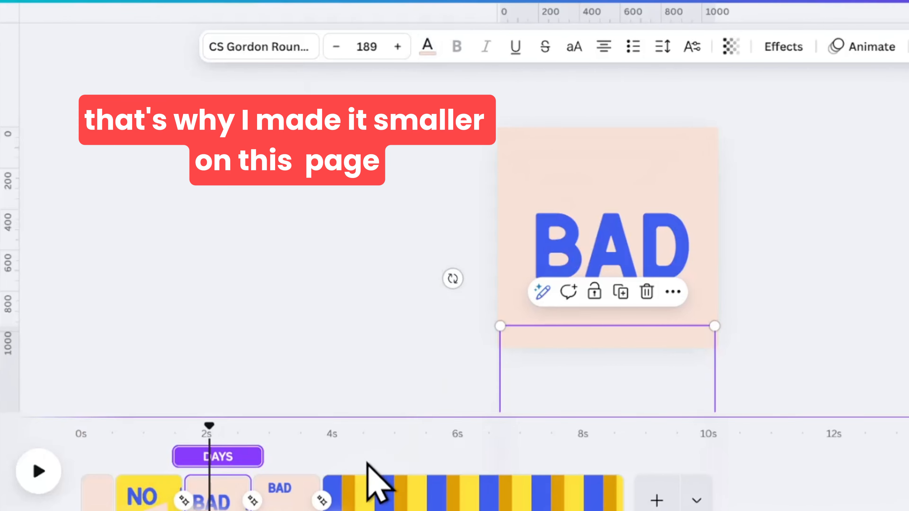
{"action": "left_click", "coordinate": [284, 492]}
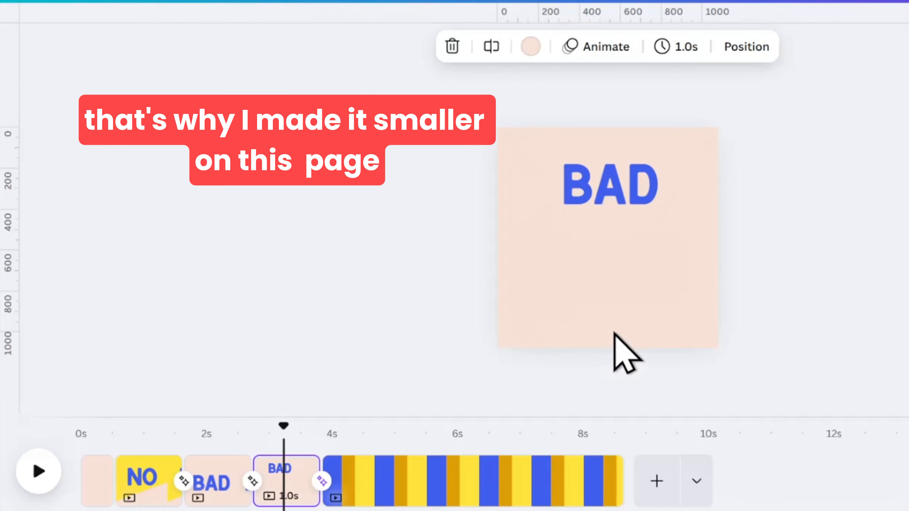
{"action": "left_click", "coordinate": [614, 337]}
{"action": "left_click", "coordinate": [428, 46]}
{"action": "left_click", "coordinate": [205, 215]}
{"action": "left_click", "coordinate": [405, 247]}
{"action": "left_click", "coordinate": [570, 325]}
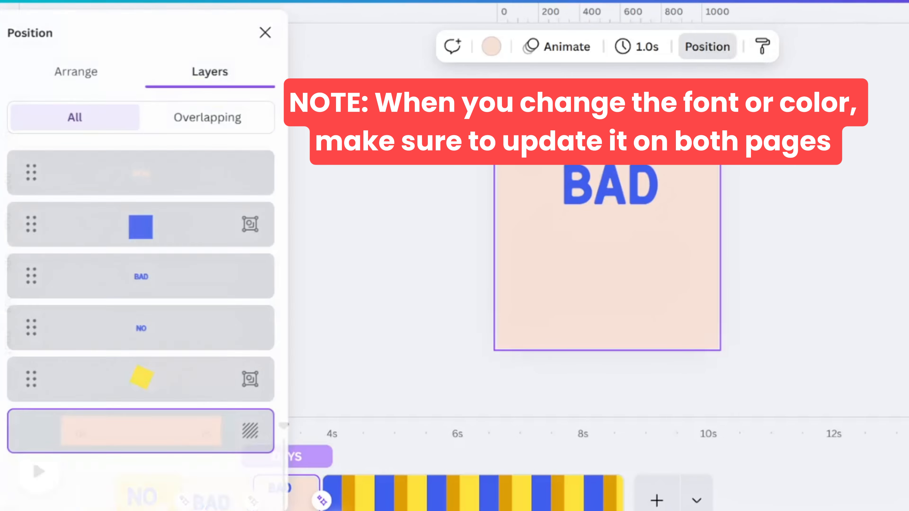
Move the blue square up on the fourth page so it fills the area below "BAD", centred horizontally
{"action": "left_click", "coordinate": [204, 283]}
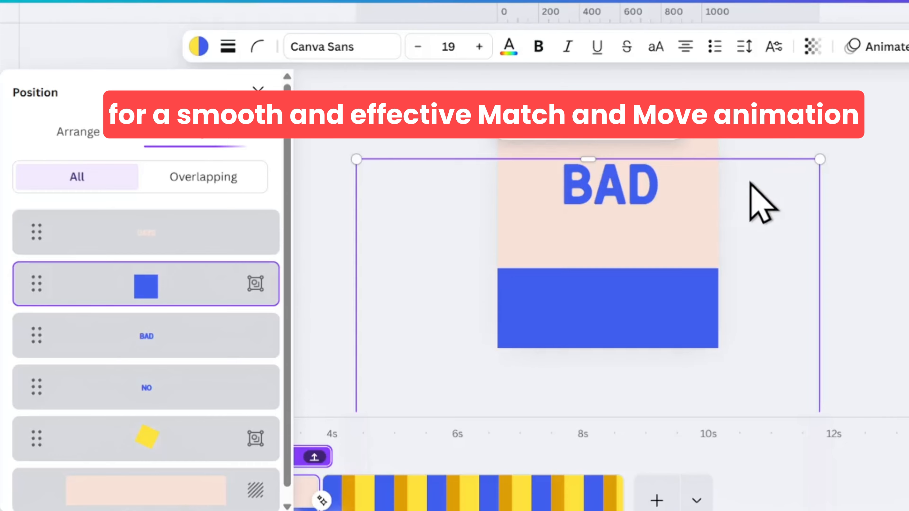
{"action": "left_click_drag", "start_coordinate": [750, 236], "coordinate": [765, 231]}
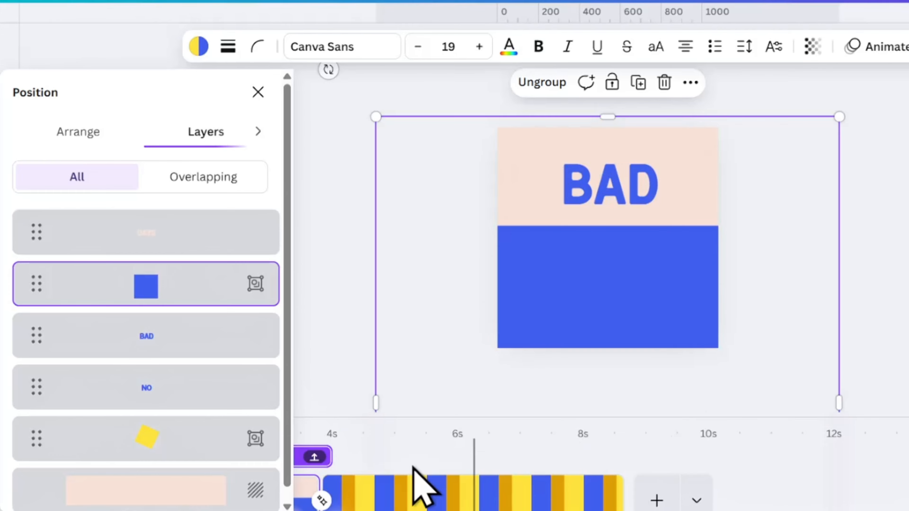
{"action": "left_click", "coordinate": [358, 476]}
{"action": "left_click_drag", "start_coordinate": [338, 424], "coordinate": [289, 428]}
Bring the peach "DAYS" text onto the fourth page and centre it over the blue area
{"action": "left_click", "coordinate": [157, 175]}
{"action": "left_click_drag", "start_coordinate": [618, 342], "coordinate": [613, 207]}
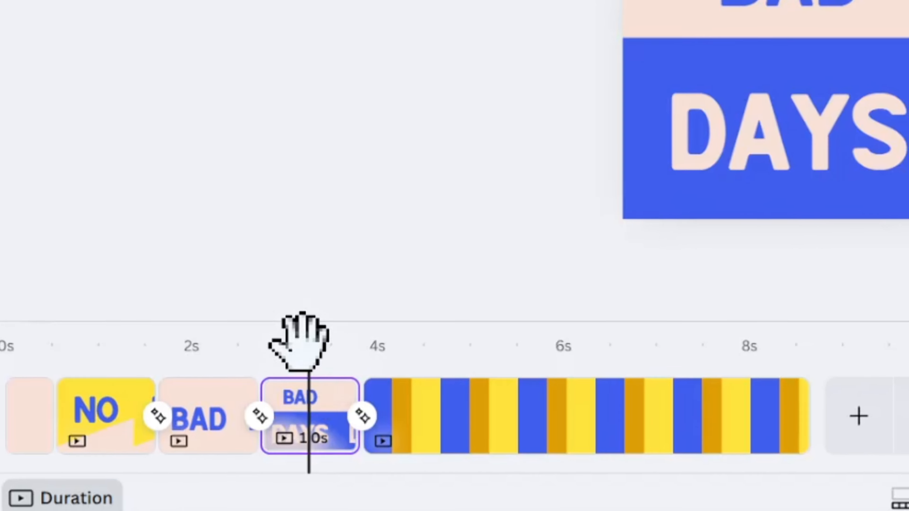
{"action": "mouse_move", "coordinate": [304, 340]}
{"action": "left_mouse_down"}
{"action": "mouse_move", "coordinate": [216, 359]}
{"action": "mouse_move", "coordinate": [308, 354]}
{"action": "left_mouse_up"}
Shrink the "BAD" text on the fourth page further and centre it within the peach area above the blue square
{"action": "left_click", "coordinate": [818, 11]}
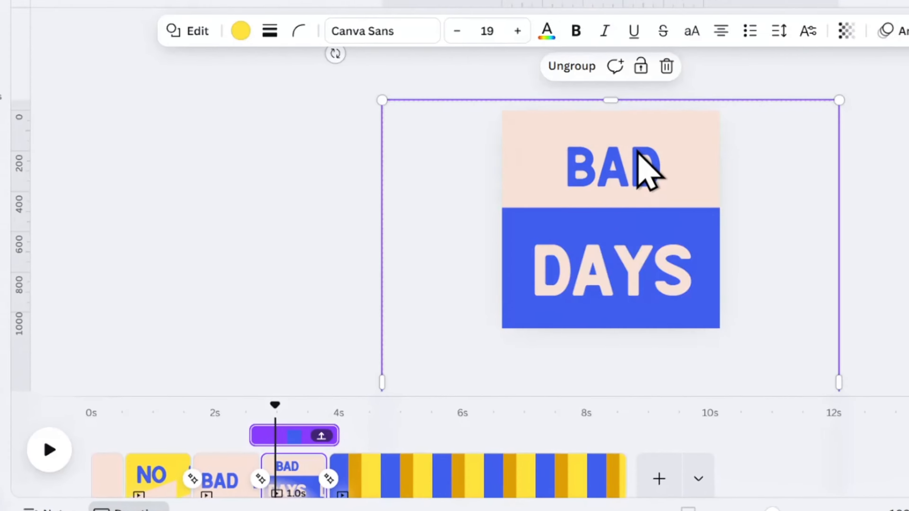
{"action": "key", "text": "alt+1"}
{"action": "left_click", "coordinate": [183, 315]}
{"action": "left_click_drag", "start_coordinate": [682, 241], "coordinate": [644, 201]}
{"action": "left_click", "coordinate": [604, 116]}
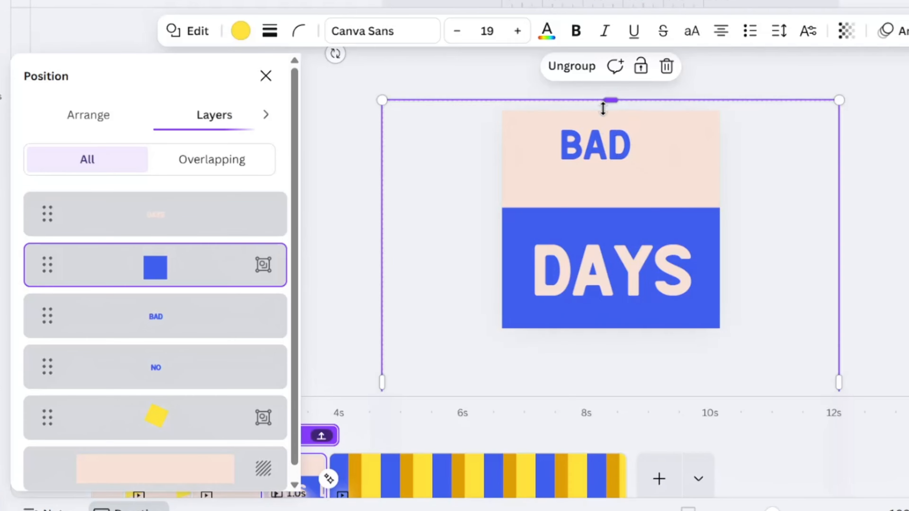
{"action": "left_click", "coordinate": [603, 108]}
{"action": "left_click_drag", "start_coordinate": [366, 412], "coordinate": [286, 396]}
{"action": "left_click", "coordinate": [370, 306]}
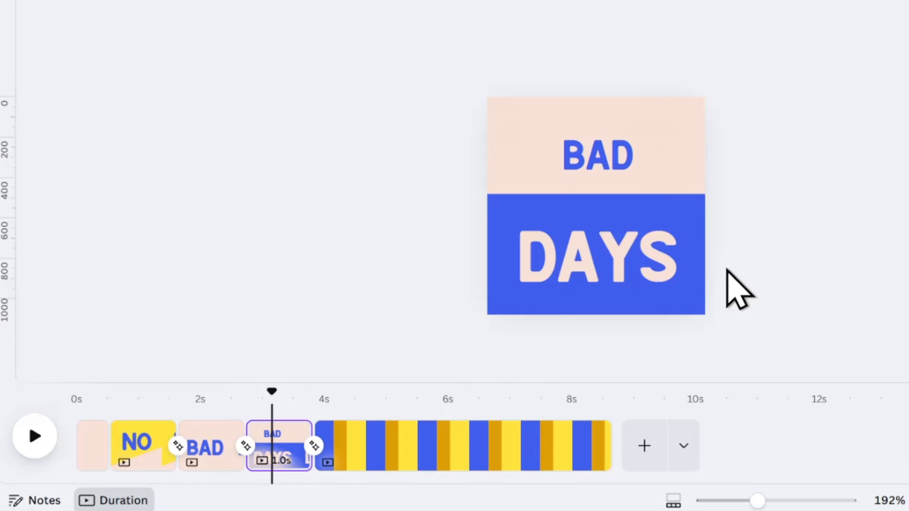
Try to move the blue square further up the fourth page so it covers the "BAD" text
{"action": "left_click", "coordinate": [676, 182]}
{"action": "left_click", "coordinate": [817, 68]}
{"action": "left_click", "coordinate": [666, 200]}
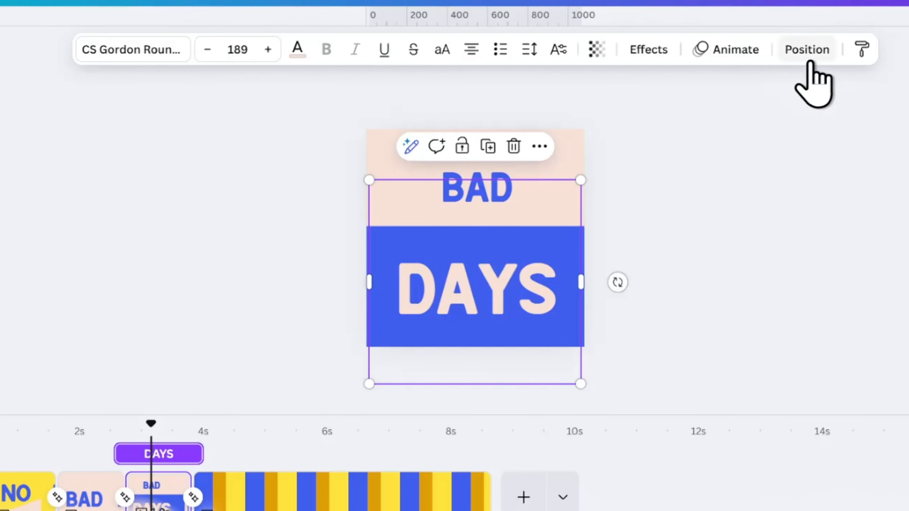
{"action": "left_click", "coordinate": [809, 60]}
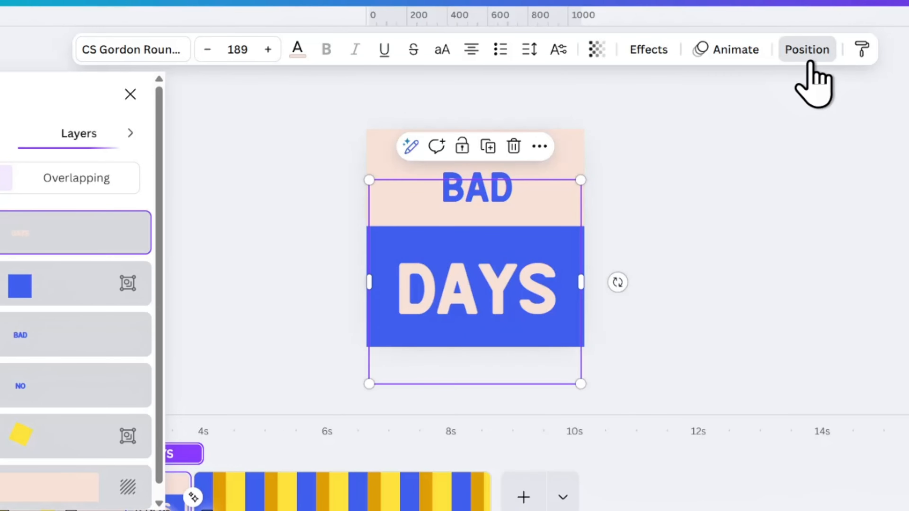
{"action": "left_click", "coordinate": [71, 286]}
{"action": "left_click_drag", "start_coordinate": [593, 301], "coordinate": [607, 242]}
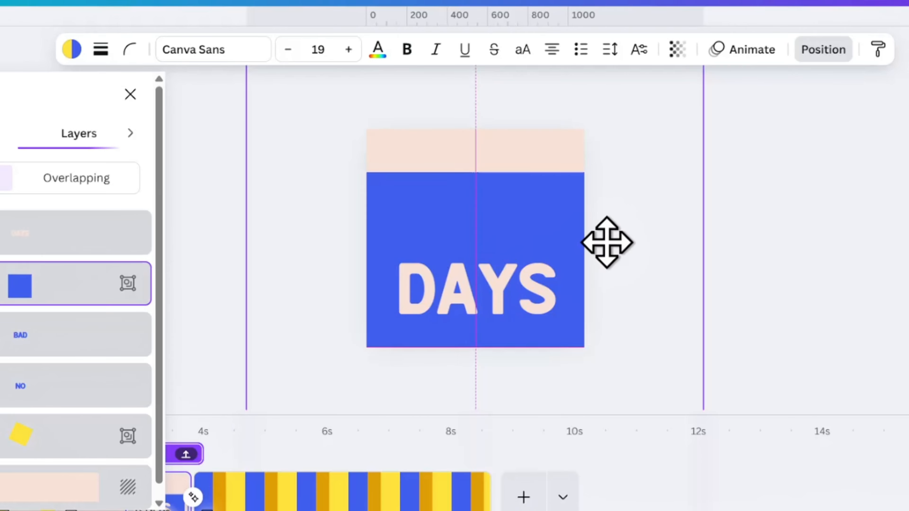
{"action": "key", "text": "ctrl+z"}
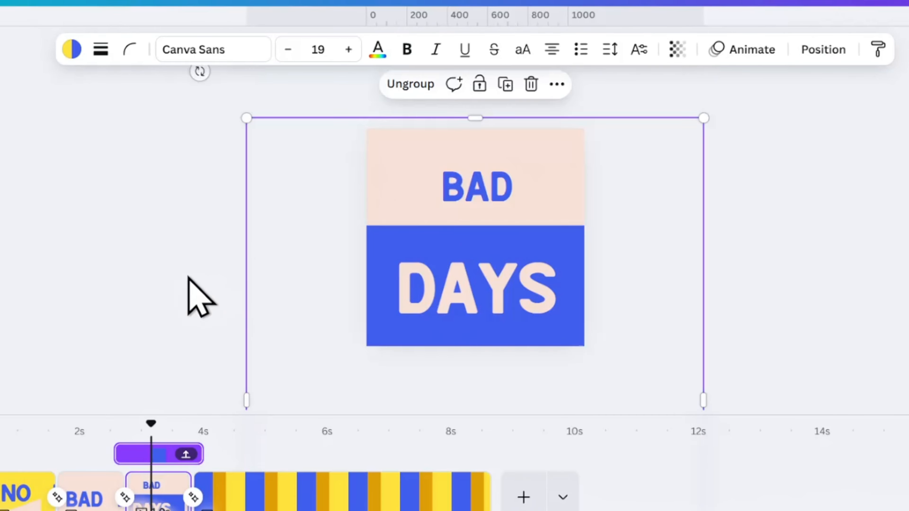
Duplicate the "DAYS" text, change the copy to "SURVIVES" at a smaller font size and move it below the fourth page
{"action": "left_click", "coordinate": [522, 286]}
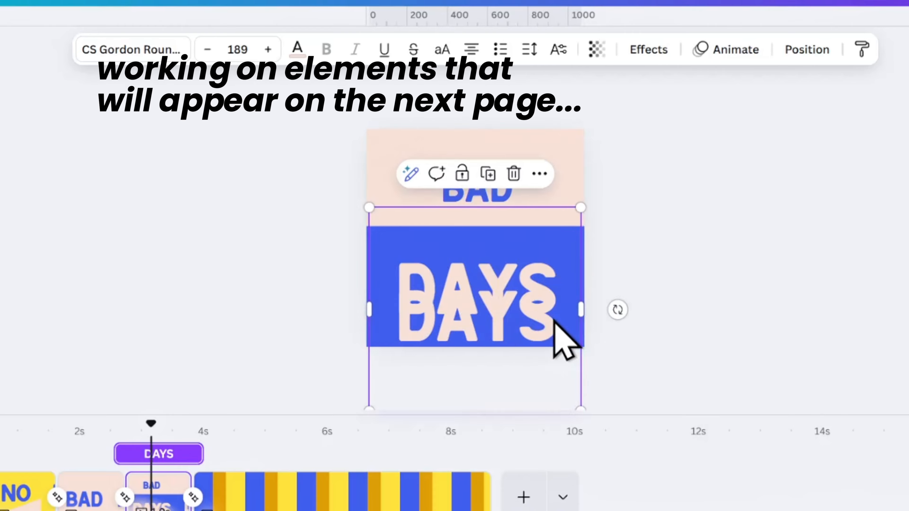
{"action": "left_click", "coordinate": [554, 320]}
{"action": "left_click", "coordinate": [228, 47]}
{"action": "left_click", "coordinate": [244, 333]}
{"action": "left_click", "coordinate": [225, 46]}
{"action": "left_click", "coordinate": [239, 364]}
{"action": "left_click", "coordinate": [698, 245]}
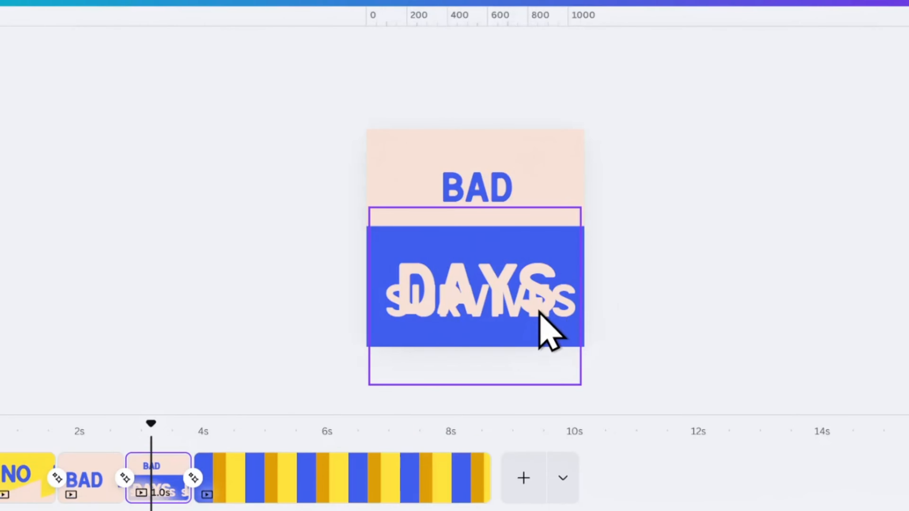
{"action": "left_click_drag", "start_coordinate": [540, 311], "coordinate": [537, 399]}
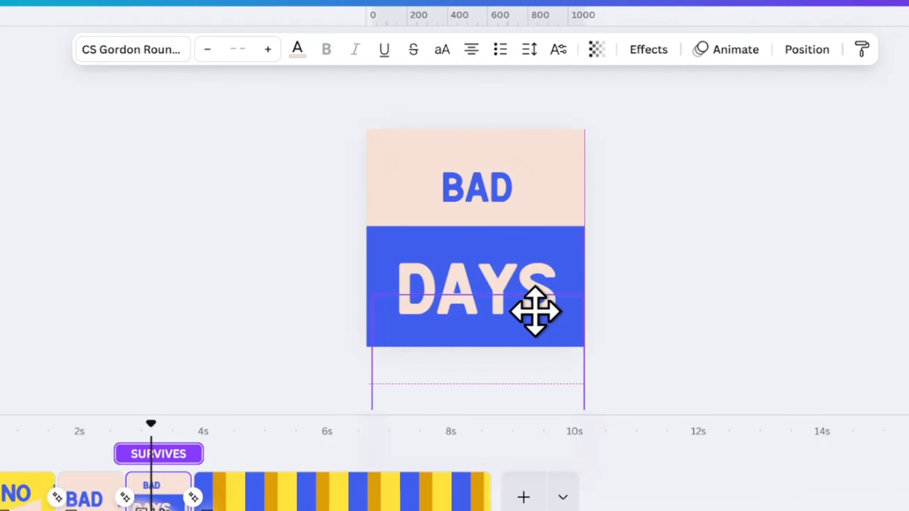
On a duplicate of the "BAD DAYS" page, delete the hidden "NO" text and move "BAD" above the page
{"action": "left_click", "coordinate": [169, 485]}
{"action": "left_click", "coordinate": [237, 190]}
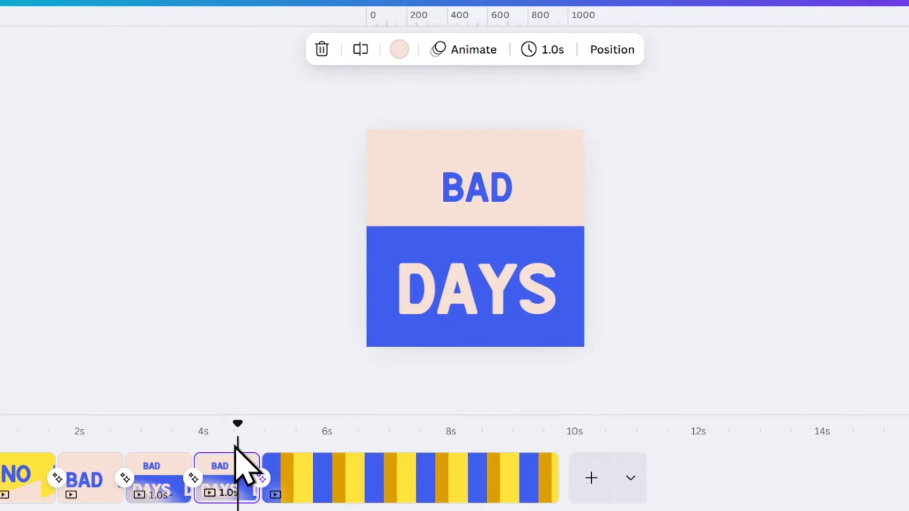
{"action": "left_click", "coordinate": [481, 168]}
{"action": "left_click", "coordinate": [862, 49]}
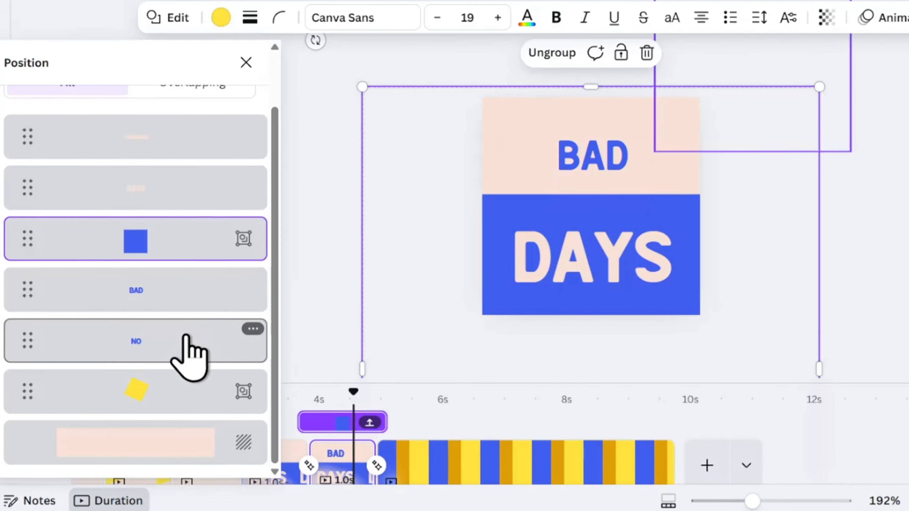
{"action": "left_click", "coordinate": [613, 143]}
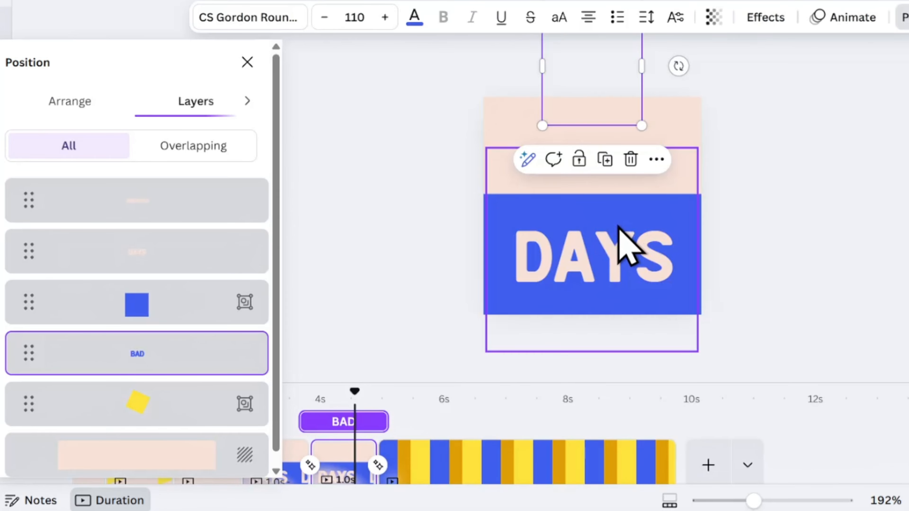
Fill the fifth page with the blue square and centre the "SURVIVES" text on it in place of "DAYS"
{"action": "left_click", "coordinate": [666, 151]}
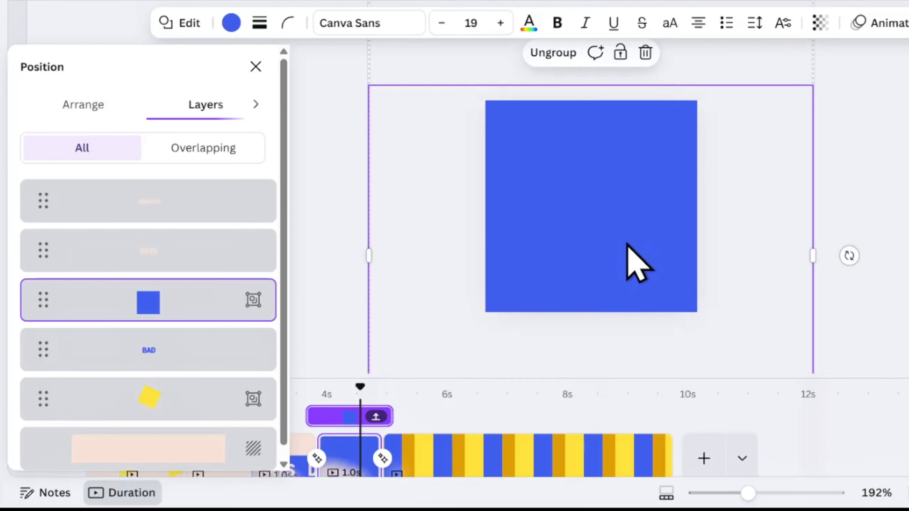
{"action": "left_click", "coordinate": [654, 188]}
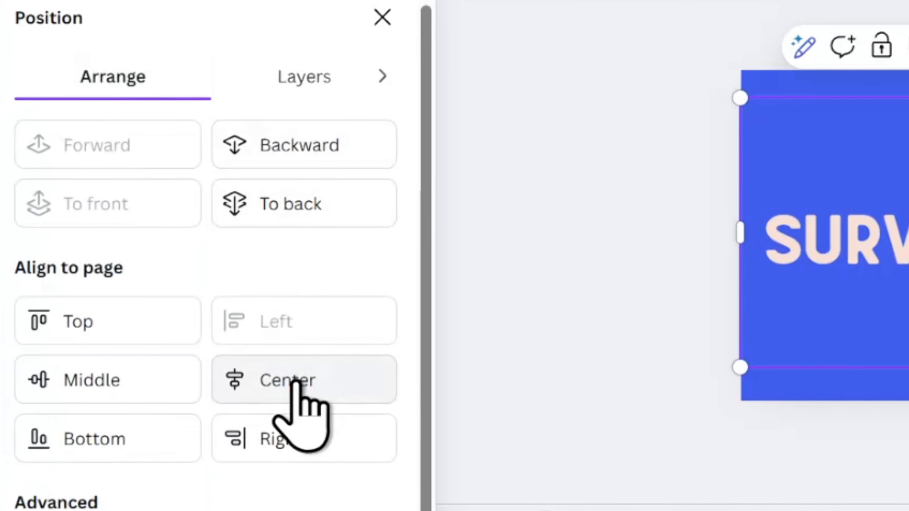
{"action": "left_click", "coordinate": [298, 380]}
{"action": "left_click", "coordinate": [387, 324]}
{"action": "left_click", "coordinate": [568, 279]}
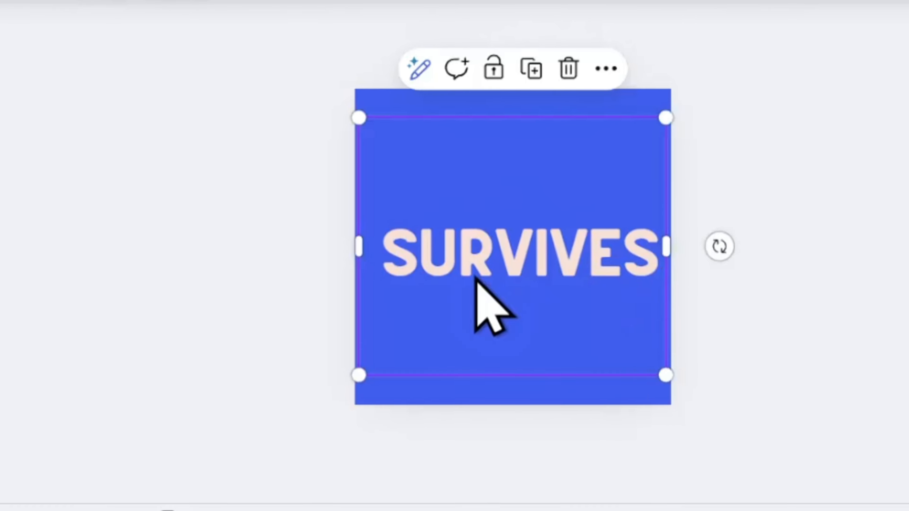
{"action": "left_click", "coordinate": [372, 268]}
{"action": "left_click", "coordinate": [371, 266]}
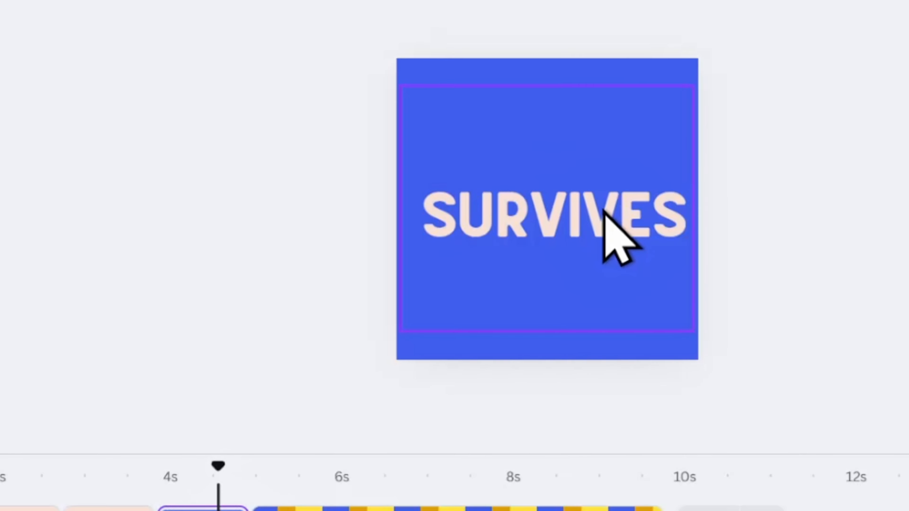
{"action": "left_click_drag", "start_coordinate": [603, 209], "coordinate": [597, 203]}
Copy the gold square from the striped last page onto the "SURVIVES" page and place it tilted off the page's lower-left corner
{"action": "left_click", "coordinate": [867, 265]}
{"action": "left_click_drag", "start_coordinate": [286, 398], "coordinate": [253, 399]}
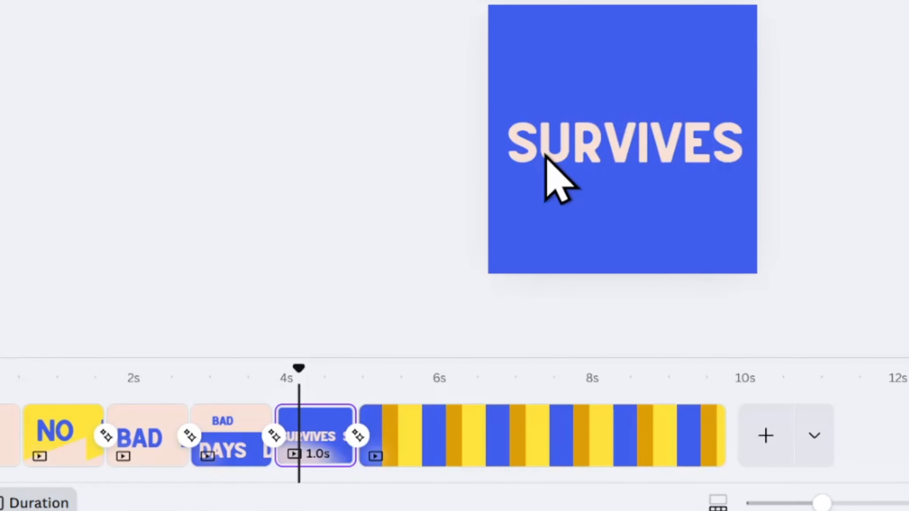
{"action": "left_click", "coordinate": [545, 152]}
{"action": "left_click", "coordinate": [485, 419]}
{"action": "left_click", "coordinate": [625, 142]}
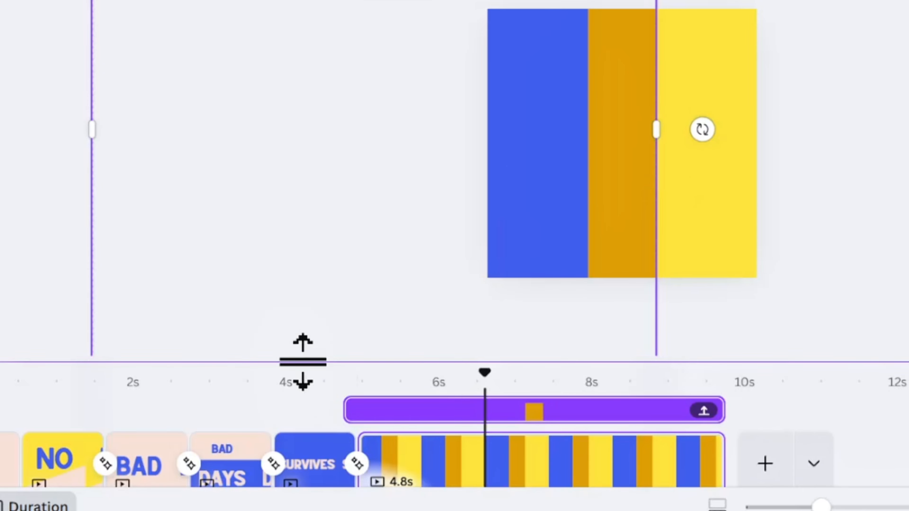
{"action": "left_click", "coordinate": [322, 460]}
{"action": "left_click", "coordinate": [511, 238]}
{"action": "key", "text": "ctrl+v"}
{"action": "left_click_drag", "start_coordinate": [579, 142], "coordinate": [582, 337]}
{"action": "scroll", "coordinate": [537, 143], "scroll_direction": "down", "scroll_amount": 5}
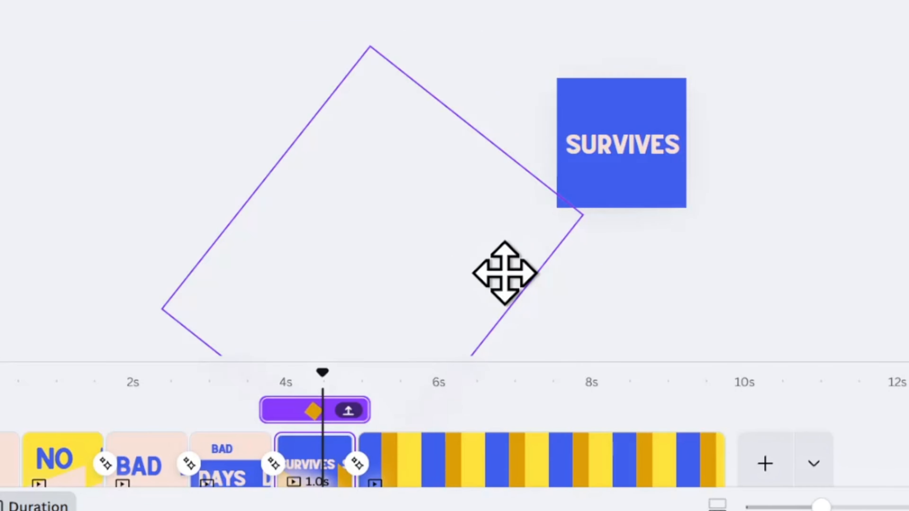
Duplicate the "SURVIVES" text, change the copy to "A GOOD PIZZA" and move it off the page's lower-left corner
{"action": "left_click", "coordinate": [621, 143]}
{"action": "left_click", "coordinate": [637, 46]}
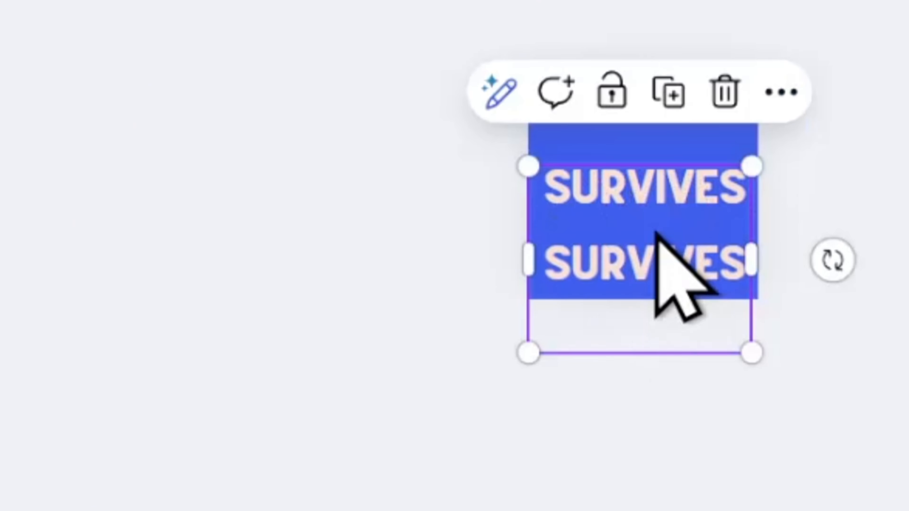
{"action": "double_click", "coordinate": [655, 256]}
{"action": "type", "text": "A"}
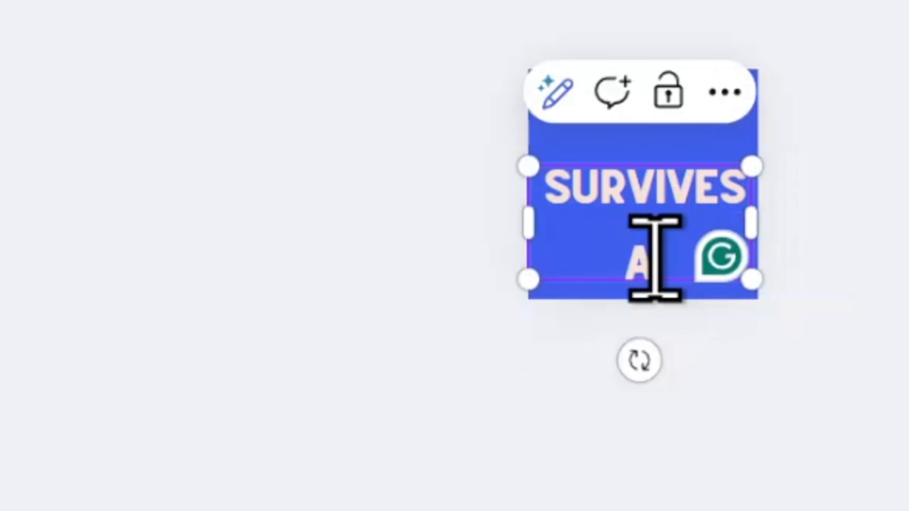
{"action": "type", "text": " GOOD PIZZA"}
{"action": "left_click", "coordinate": [720, 206]}
{"action": "left_click_drag", "start_coordinate": [593, 251], "coordinate": [541, 271]}
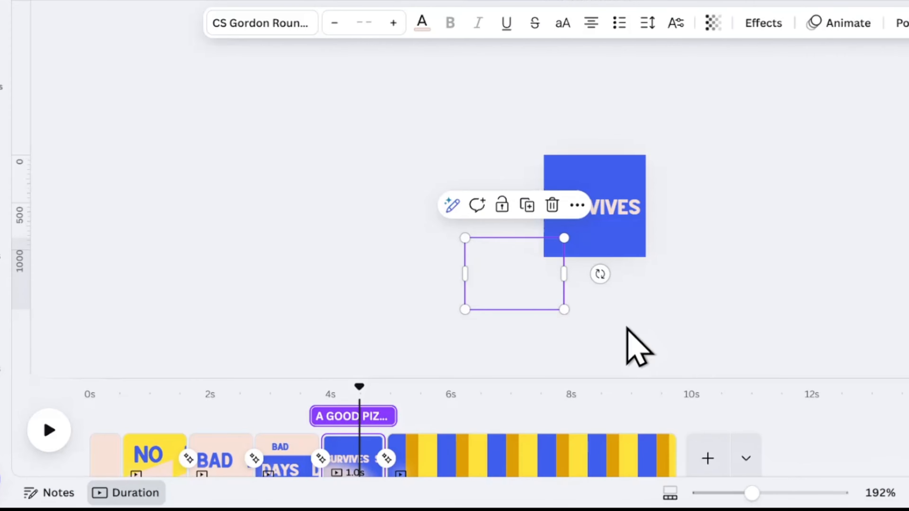
Add the pizza graphic to the "SURVIVES" page and place it over the lower part of the page
{"action": "left_click", "coordinate": [2, 89]}
{"action": "left_click", "coordinate": [119, 147]}
{"action": "left_click", "coordinate": [820, 264]}
{"action": "scroll", "coordinate": [820, 264], "scroll_direction": "up", "scroll_amount": 5}
{"action": "left_click", "coordinate": [767, 244]}
{"action": "left_click_drag", "start_coordinate": [767, 245], "coordinate": [713, 318]}
Group the pizza with a fully transparent duplicate of itself and shrink the group
{"action": "left_click", "coordinate": [682, 174]}
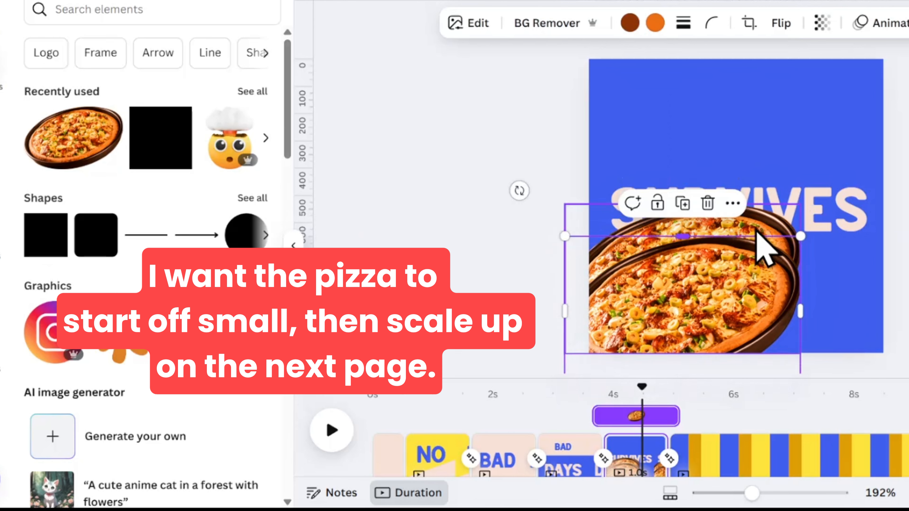
{"action": "left_click", "coordinate": [723, 311], "text": "shift"}
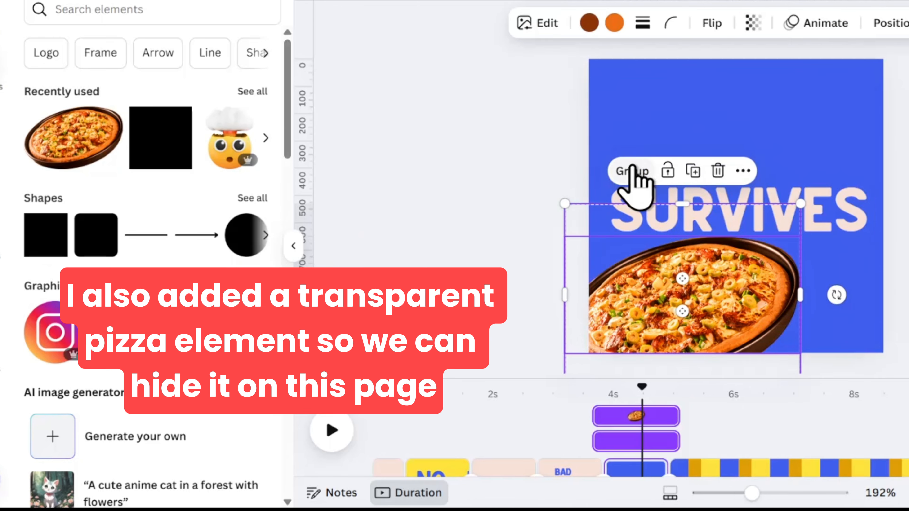
{"action": "left_click", "coordinate": [634, 171]}
{"action": "left_click_drag", "start_coordinate": [799, 204], "coordinate": [742, 254]}
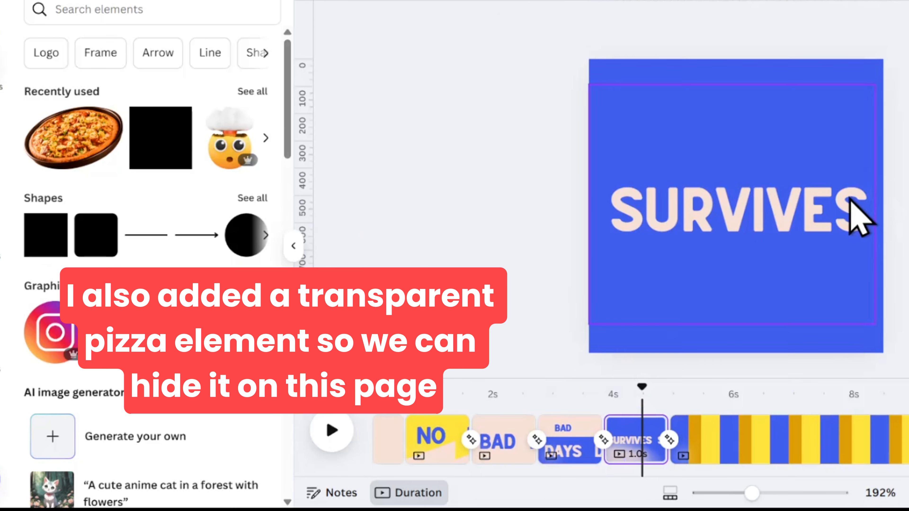
Change the colour of the "A GOOD PIZZA" text to the light blue of the brand palette
{"action": "left_click", "coordinate": [604, 327]}
{"action": "left_click", "coordinate": [563, 23]}
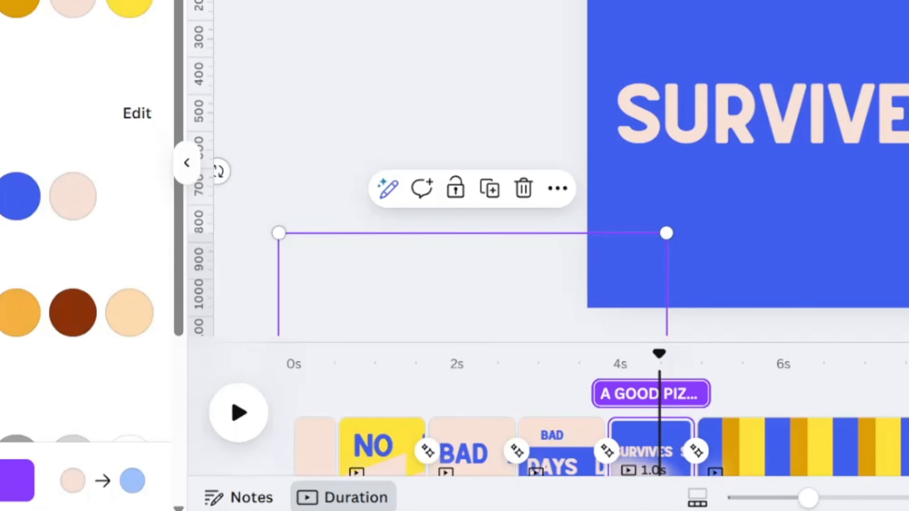
Duplicate the "SURVIVES" page and move the "SURVIVES" text, rotated, out past the copy's upper-right corner
{"action": "left_click", "coordinate": [646, 447]}
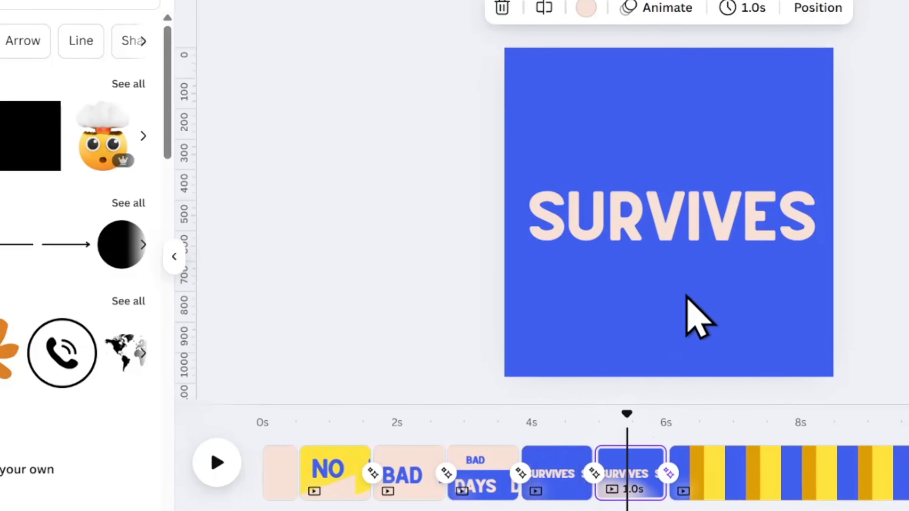
{"action": "left_click", "coordinate": [872, 118]}
{"action": "left_click_drag", "start_coordinate": [798, 218], "coordinate": [541, 53]}
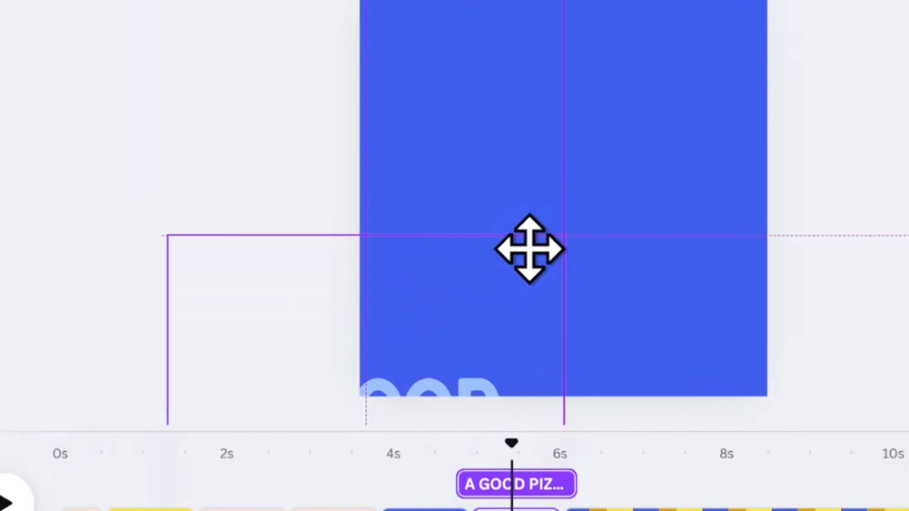
Bring the "A GOOD PIZZA" text onto the sixth page and centre it in the upper part
{"action": "left_click", "coordinate": [519, 264]}
{"action": "left_click_drag", "start_coordinate": [520, 264], "coordinate": [514, 139]}
{"action": "left_click_drag", "start_coordinate": [495, 171], "coordinate": [494, 152]}
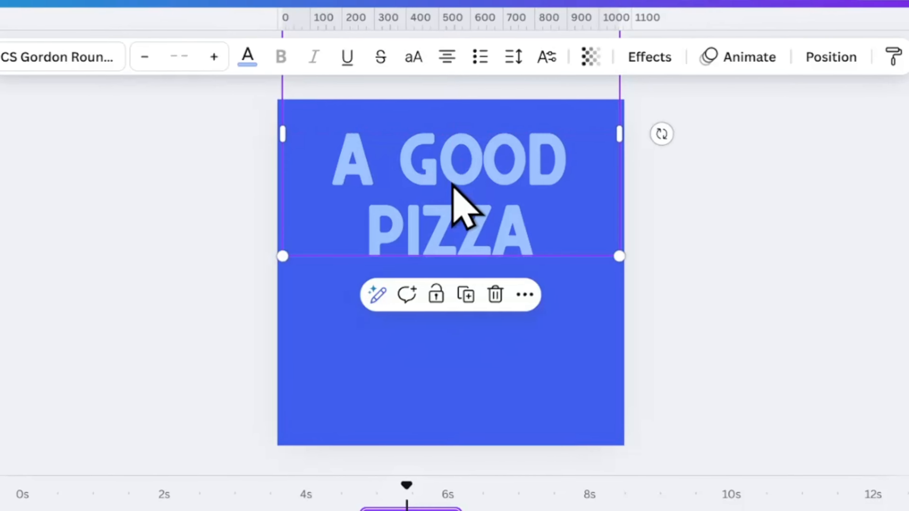
Move the gold square over the sixth page and rotate it to about 158° so it covers the blue background
{"action": "left_click", "coordinate": [332, 394]}
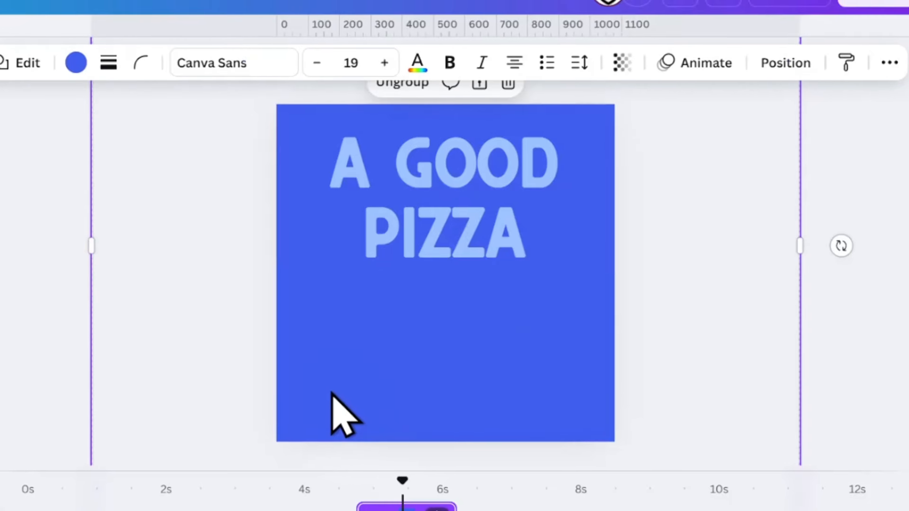
{"action": "left_click", "coordinate": [355, 362]}
{"action": "left_click_drag", "start_coordinate": [355, 362], "coordinate": [581, 194]}
{"action": "left_click_drag", "start_coordinate": [779, 162], "coordinate": [780, 272]}
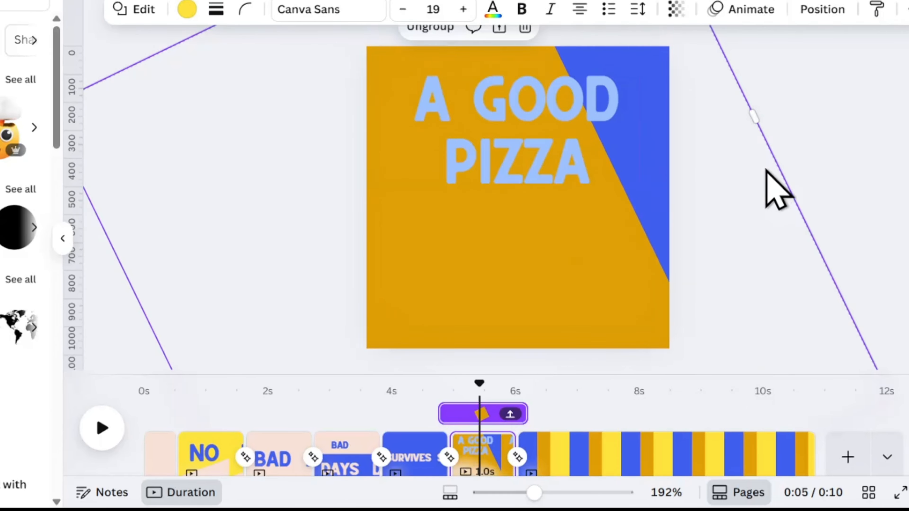
{"action": "scroll", "coordinate": [765, 170], "scroll_direction": "down", "scroll_amount": 5}
{"action": "left_click_drag", "start_coordinate": [408, 49], "coordinate": [435, 37]}
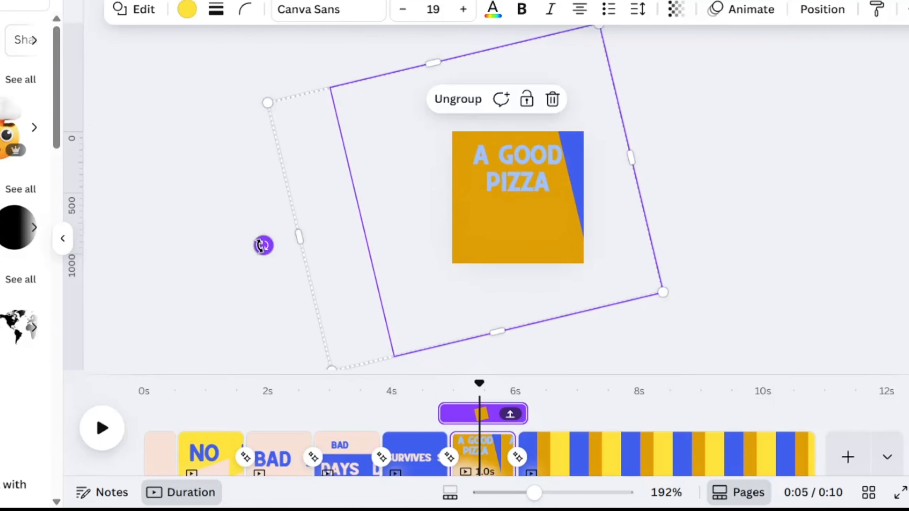
{"action": "left_click_drag", "start_coordinate": [153, 101], "coordinate": [388, 2]}
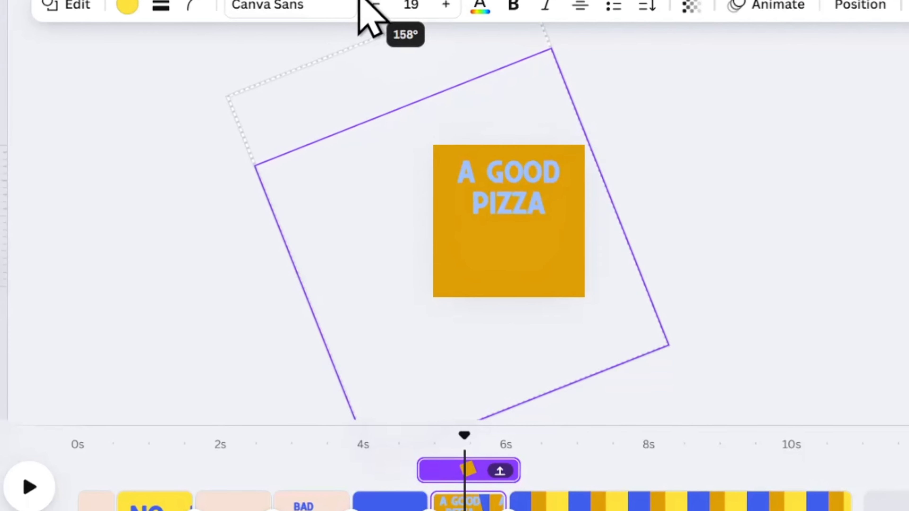
Bring the pizza group onto the sixth page and enlarge it over the lower part of the page
{"action": "left_click", "coordinate": [457, 260]}
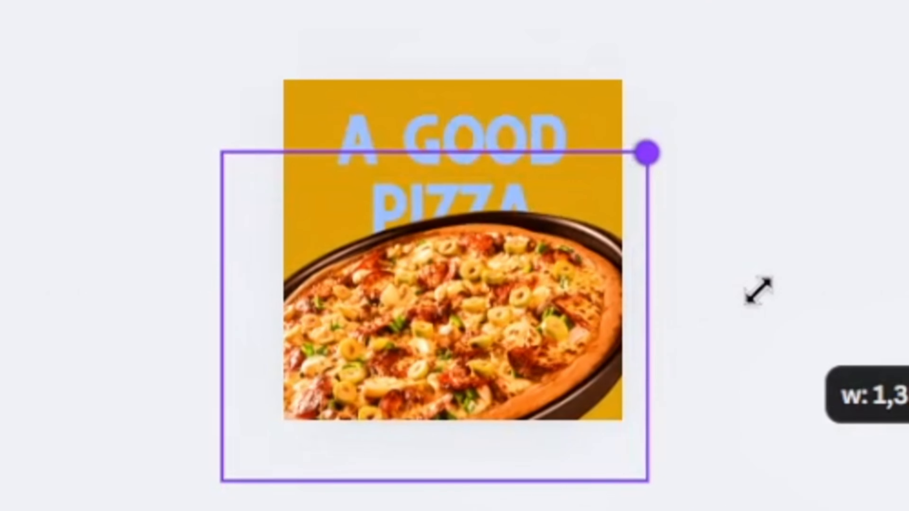
{"action": "left_click_drag", "start_coordinate": [758, 291], "coordinate": [780, 290]}
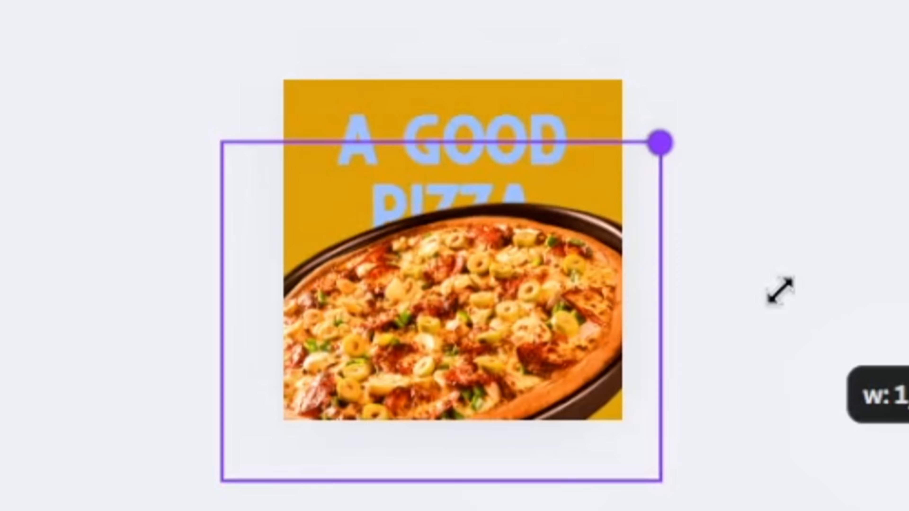